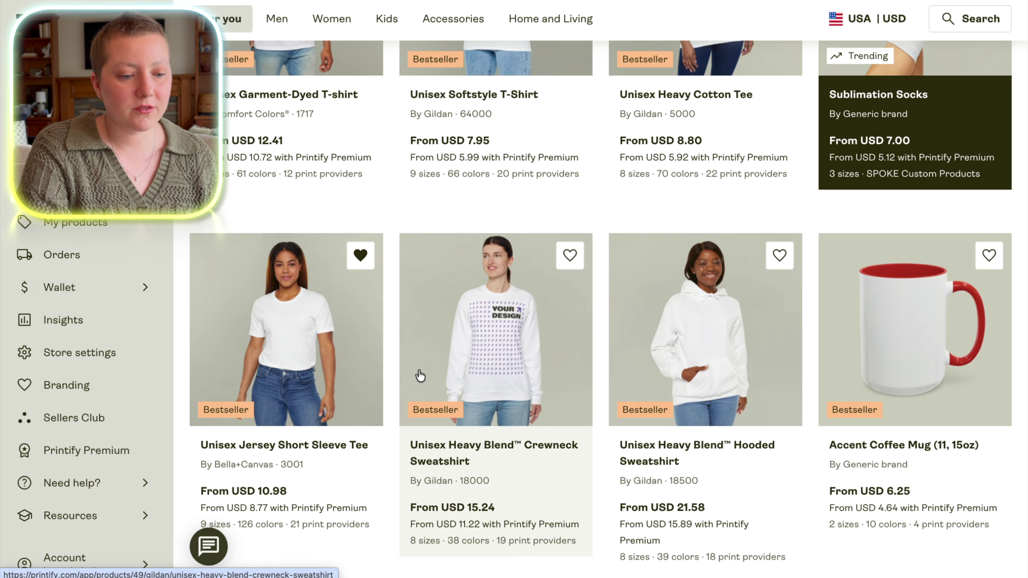
Browse the bestsellers, open the Comfort Colors 1717 Unisex Garment-Dyed T-shirt and start designing it.
{"action": "scroll", "coordinate": [405, 320], "scroll_direction": "down", "scroll_amount": 2}
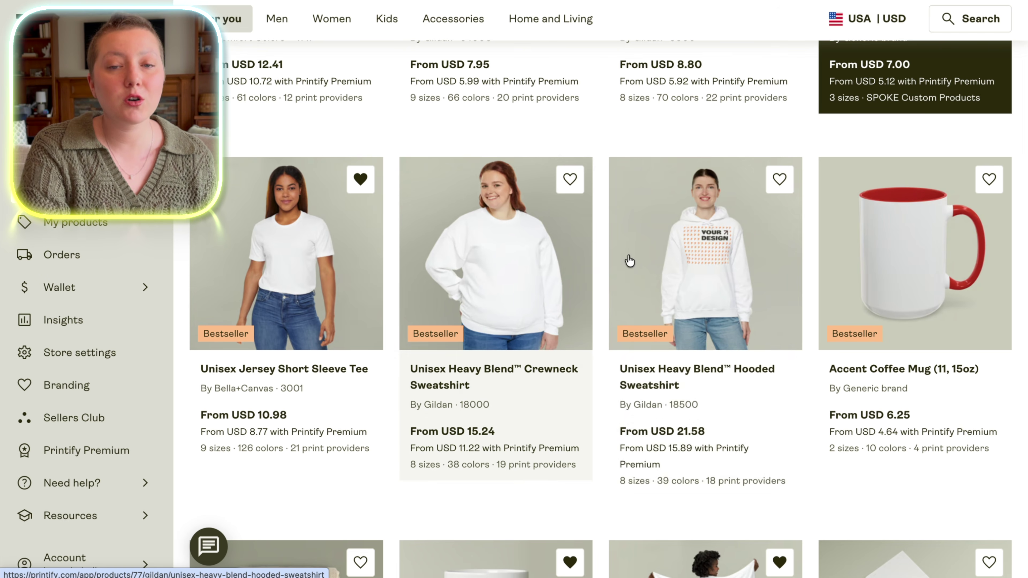
{"action": "scroll", "coordinate": [627, 364], "scroll_direction": "up", "scroll_amount": 10}
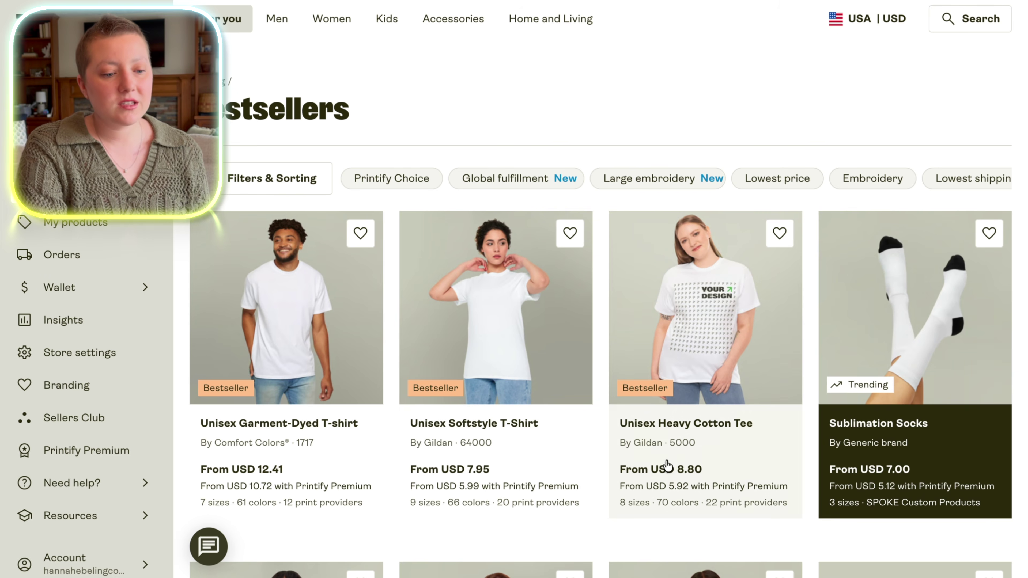
{"action": "scroll", "coordinate": [658, 466], "scroll_direction": "down", "scroll_amount": 4}
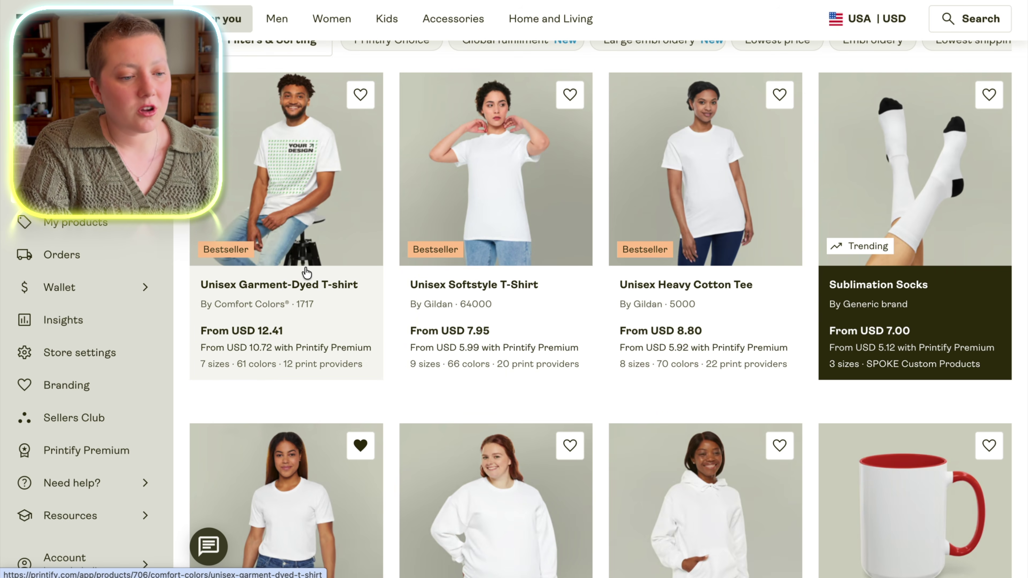
{"action": "left_click", "coordinate": [296, 190]}
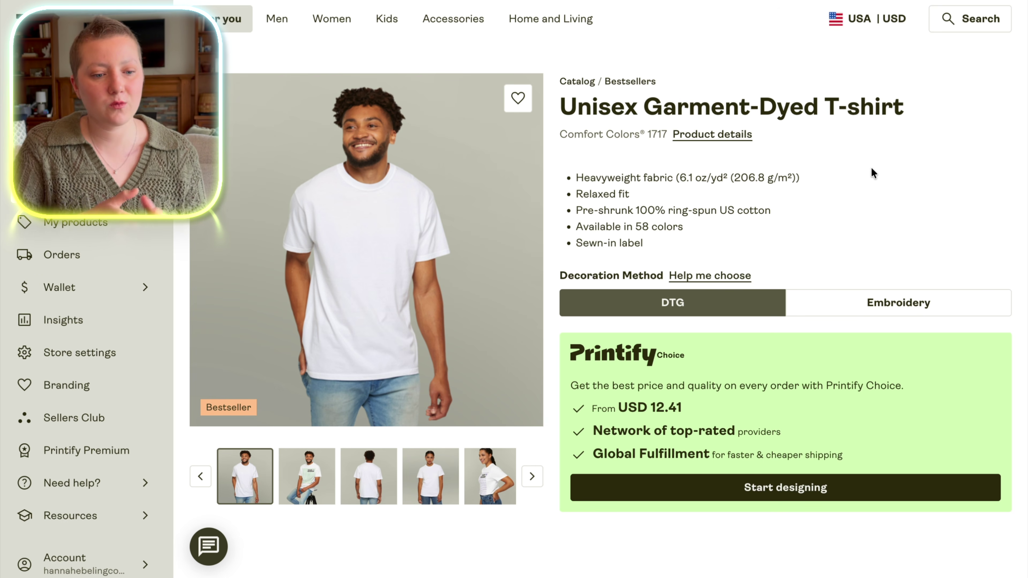
{"action": "left_click", "coordinate": [820, 490]}
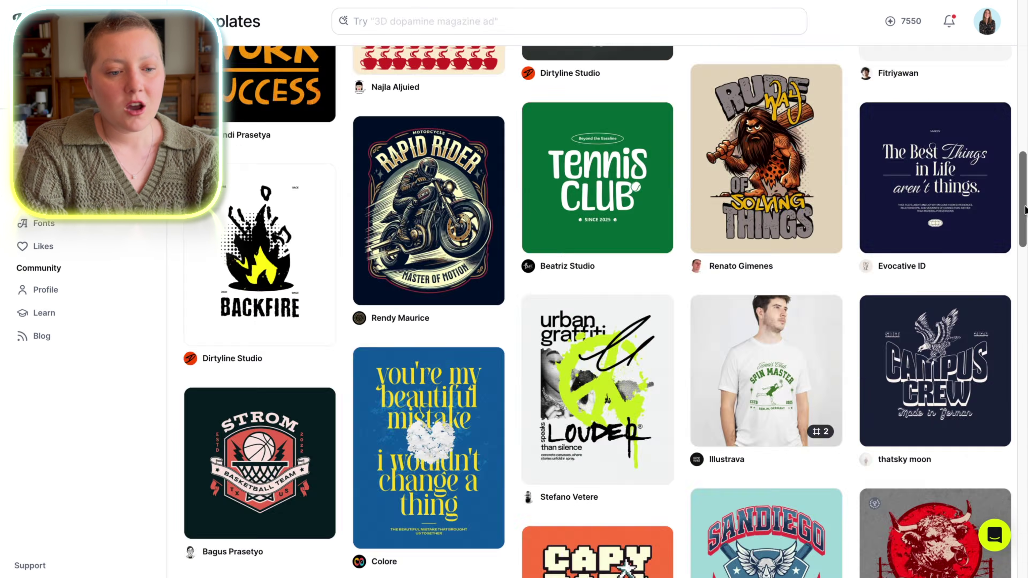
Switch to Kittl, search the templates for "cute tshirt design" and look through the designs.
{"action": "scroll", "coordinate": [486, 284], "scroll_direction": "up", "scroll_amount": 10}
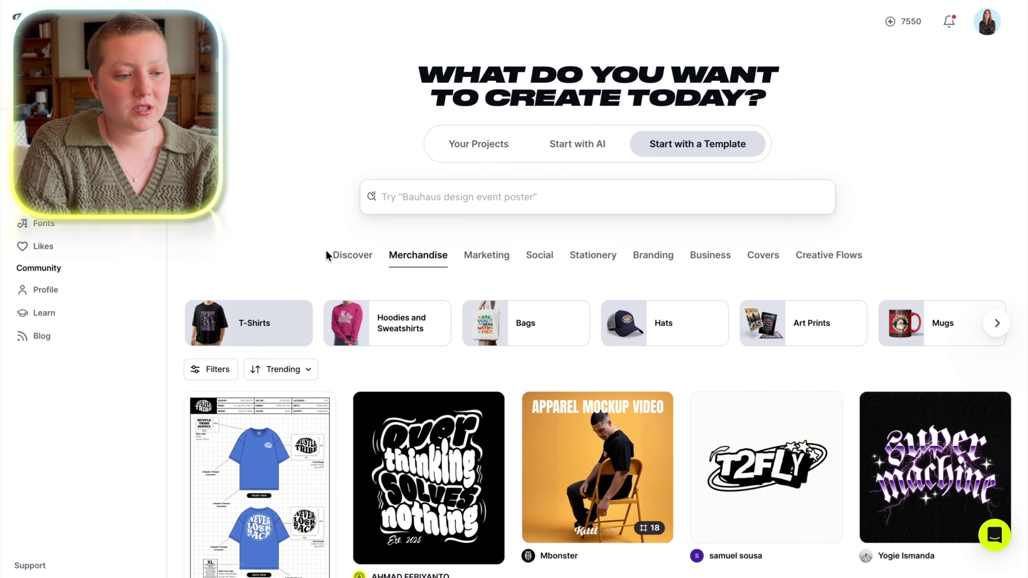
{"action": "left_click", "coordinate": [416, 196]}
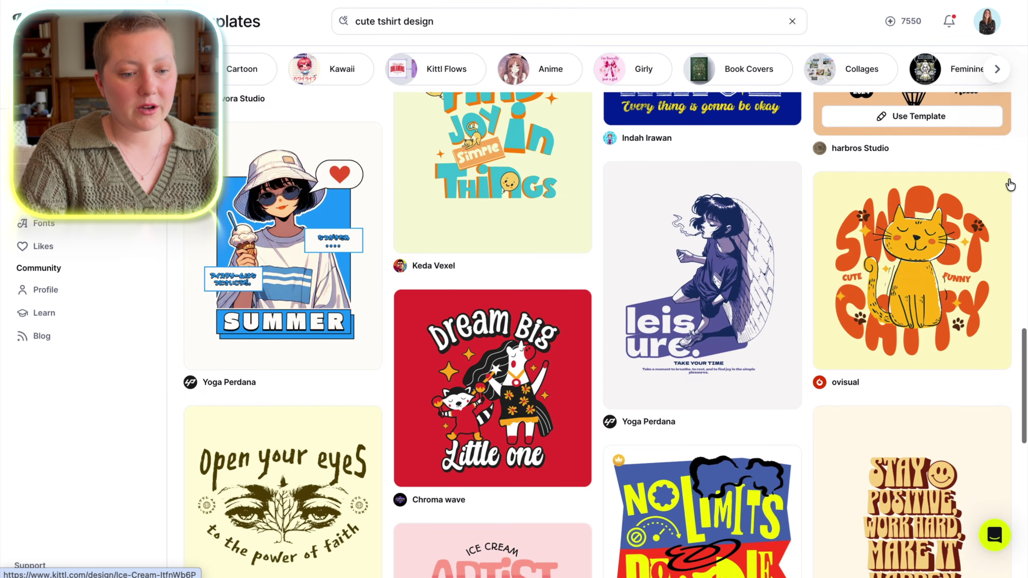
{"action": "scroll", "coordinate": [1010, 182], "scroll_direction": "down", "scroll_amount": 3}
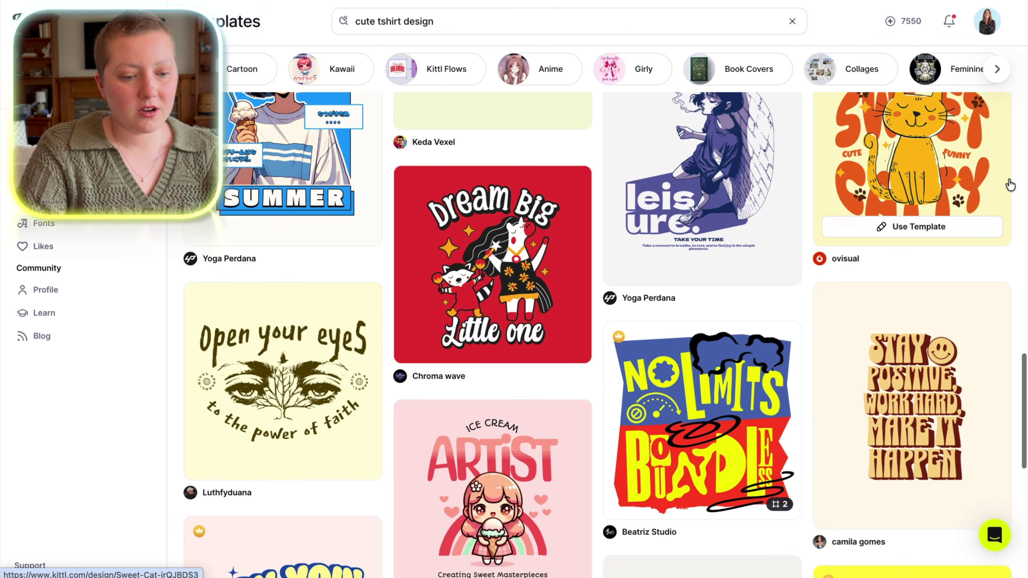
{"action": "scroll", "coordinate": [1010, 184], "scroll_direction": "down", "scroll_amount": 12}
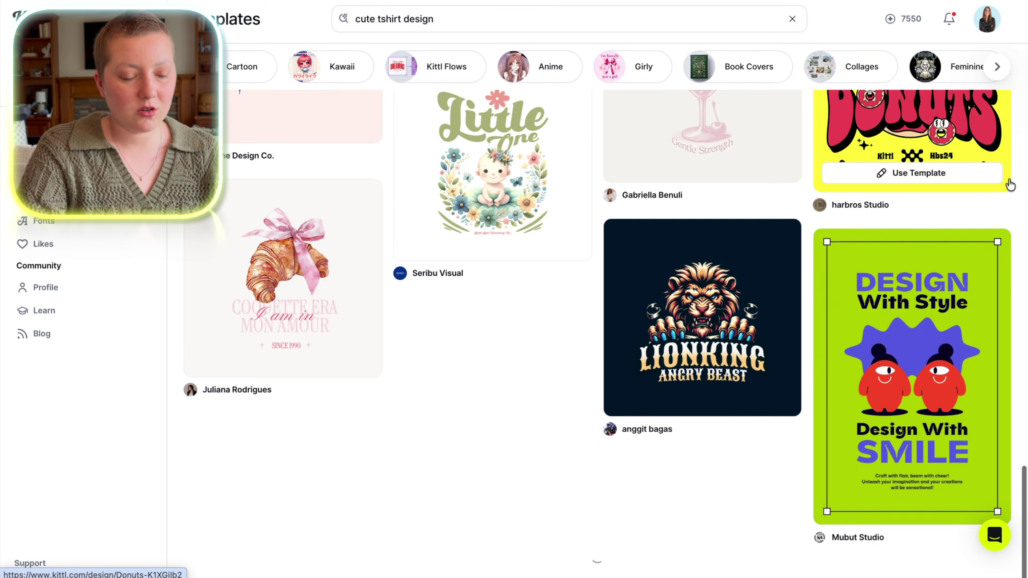
{"action": "scroll", "coordinate": [1010, 184], "scroll_direction": "down", "scroll_amount": 10}
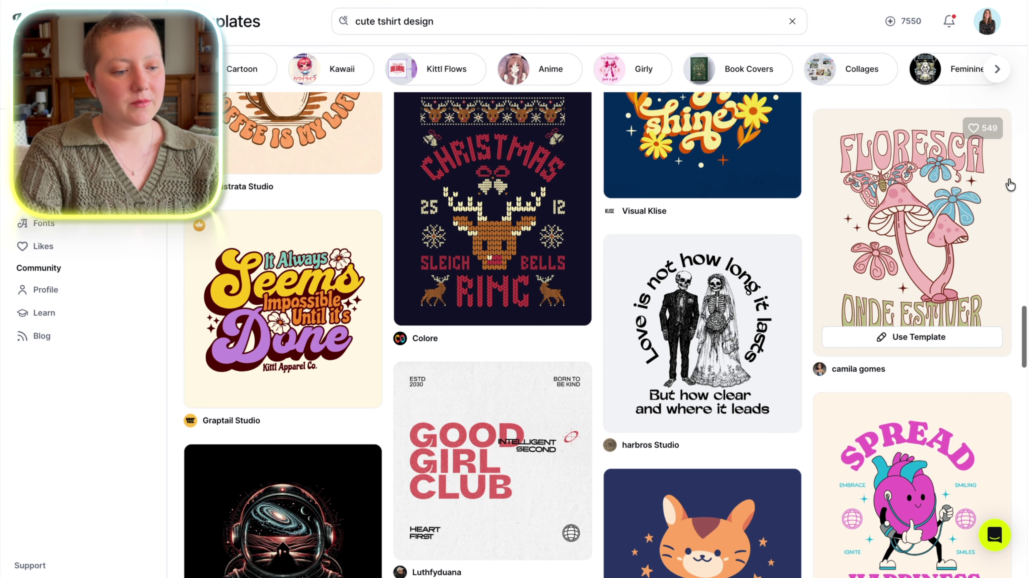
{"action": "scroll", "coordinate": [1010, 184], "scroll_direction": "down", "scroll_amount": 8}
{"action": "scroll", "coordinate": [1009, 185], "scroll_direction": "down", "scroll_amount": 10}
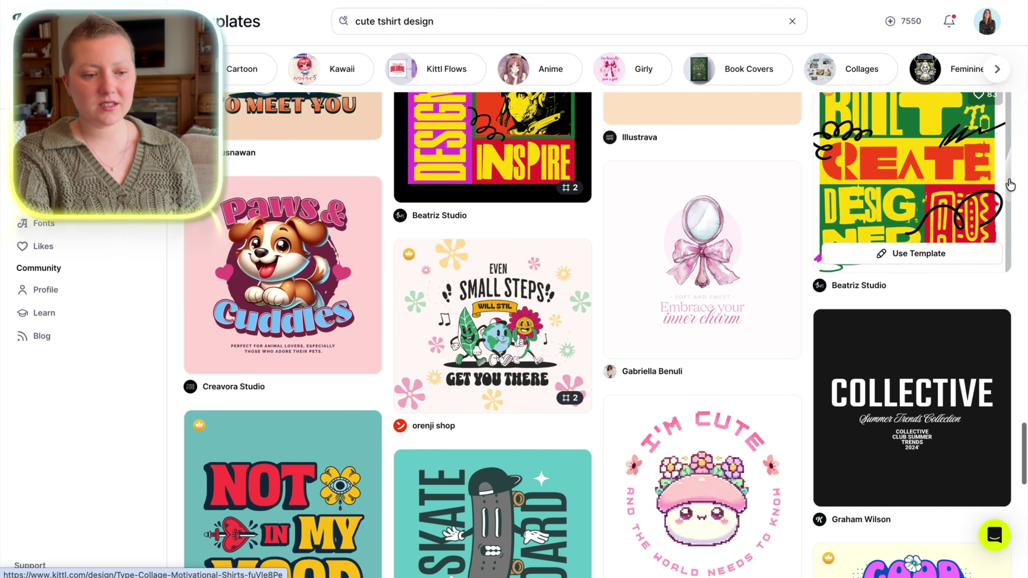
{"action": "scroll", "coordinate": [1009, 185], "scroll_direction": "down", "scroll_amount": 8}
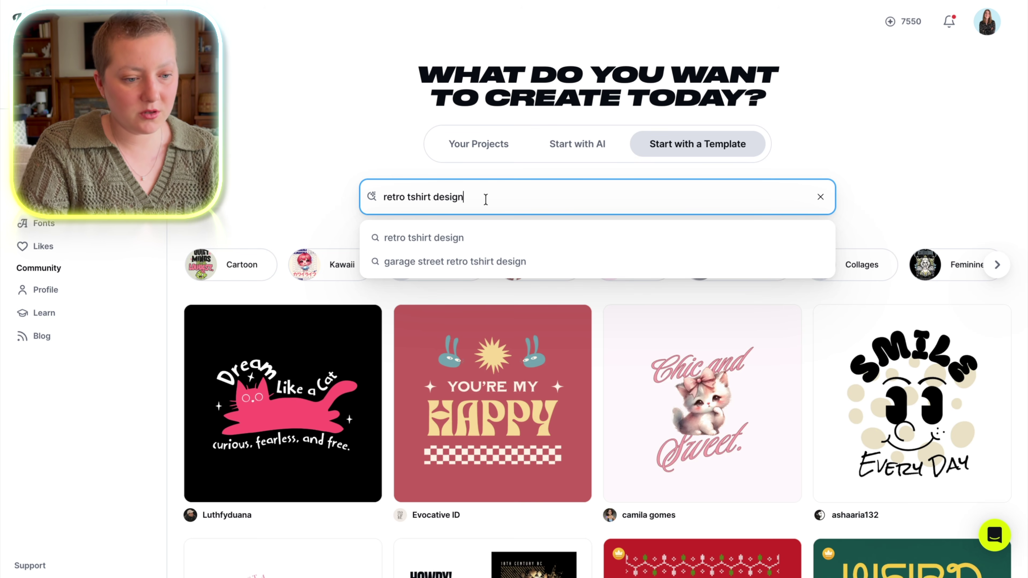
Search the templates for "retro tshirt design" and start a project from the Vintage Dreams Timeless Memories template.
{"action": "key", "text": "Return"}
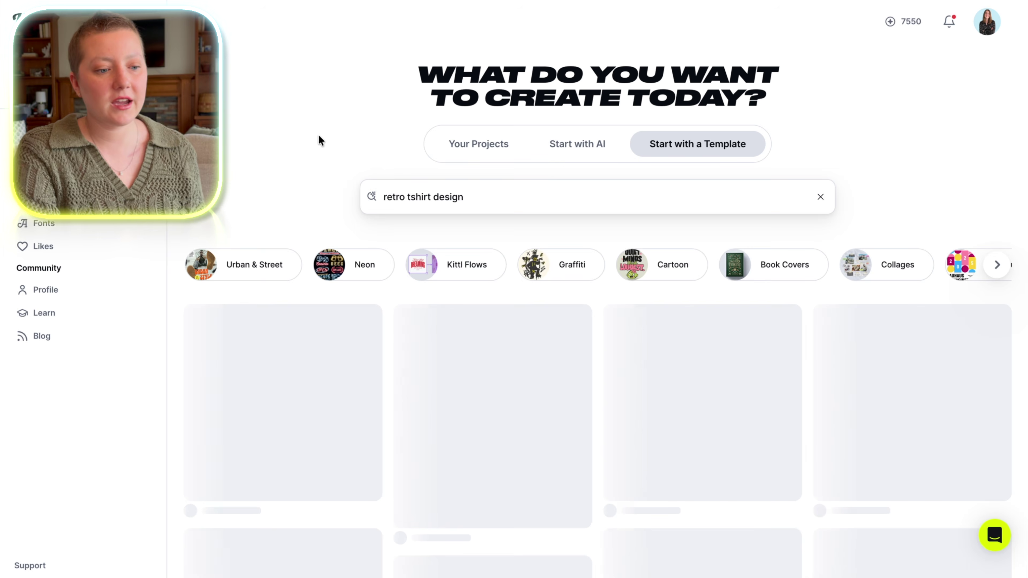
{"action": "scroll", "coordinate": [932, 180], "scroll_direction": "down", "scroll_amount": 1}
{"action": "scroll", "coordinate": [1009, 266], "scroll_direction": "down", "scroll_amount": 3}
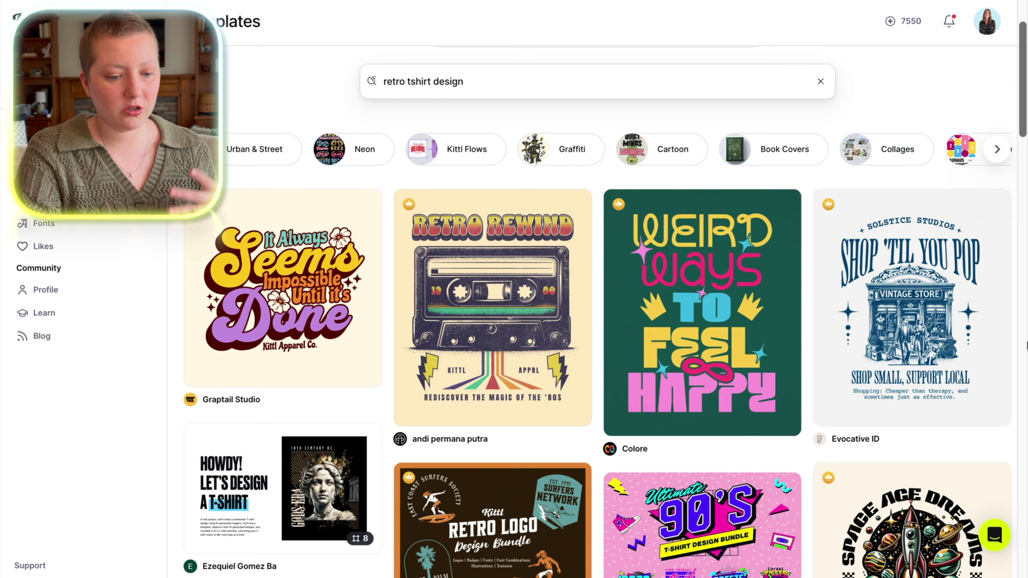
{"action": "scroll", "coordinate": [1024, 324], "scroll_direction": "down", "scroll_amount": 1}
{"action": "scroll", "coordinate": [1026, 344], "scroll_direction": "down", "scroll_amount": 20}
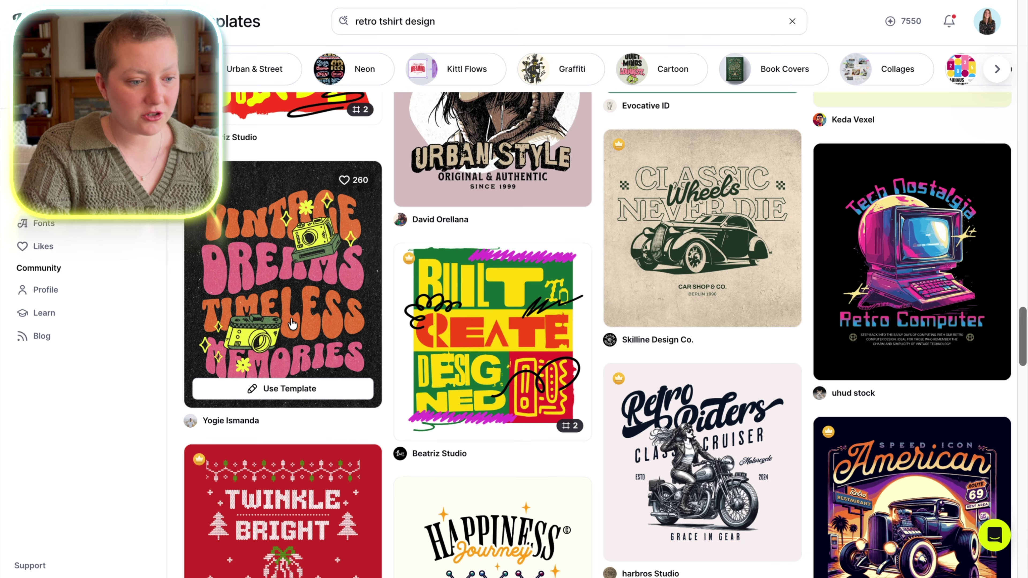
{"action": "left_click", "coordinate": [292, 324]}
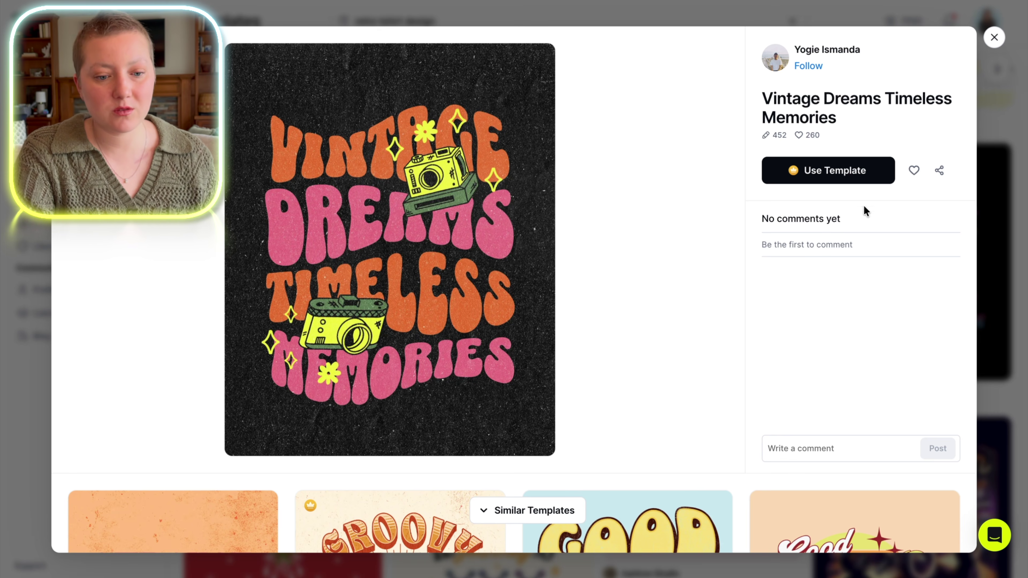
{"action": "left_click", "coordinate": [855, 183]}
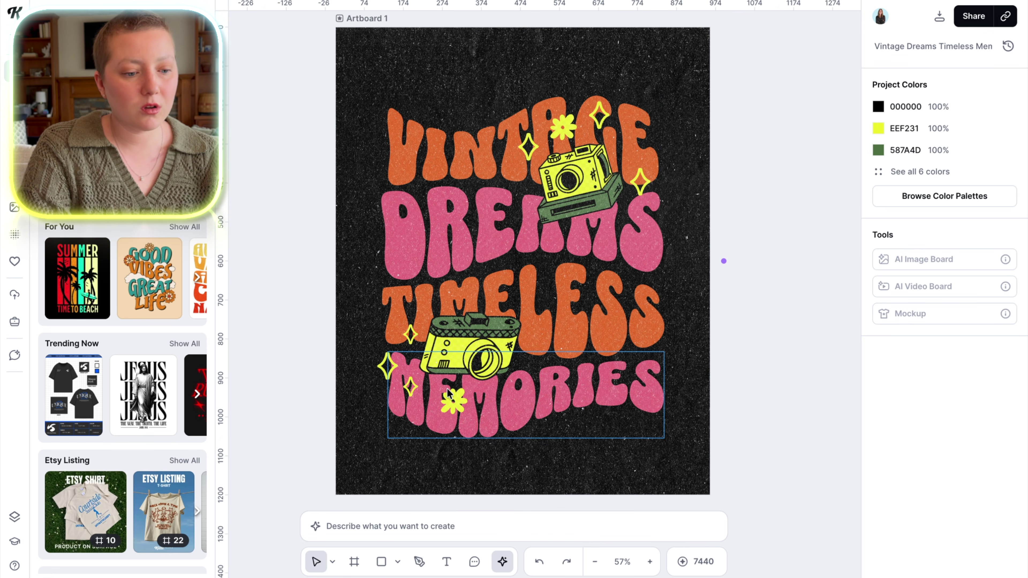
Replace the template's four text lines with "GOD IS", "WITHIN HER", "SHE WILL" and "NOT FALL".
{"action": "left_click", "coordinate": [397, 147]}
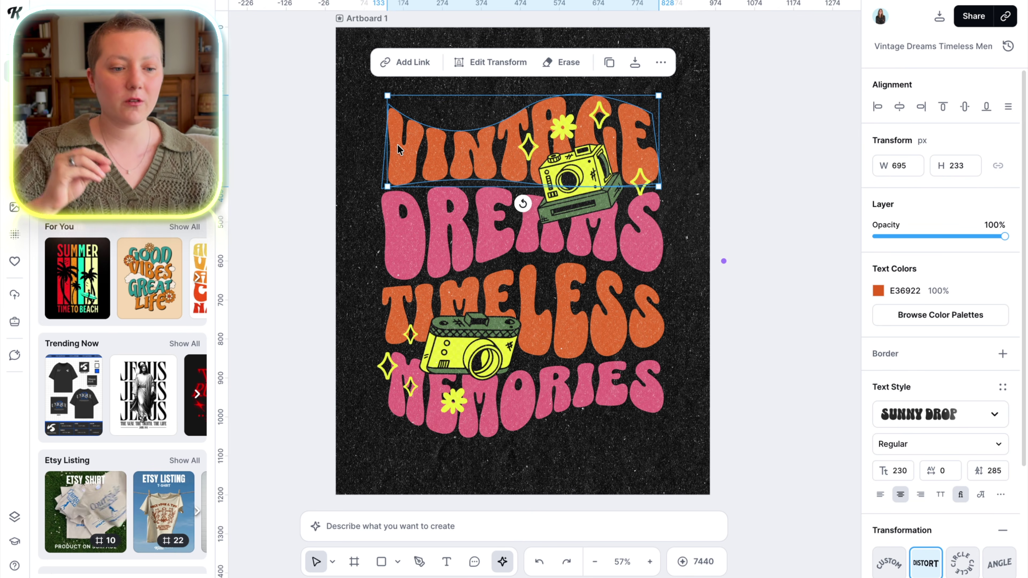
{"action": "double_click", "coordinate": [426, 155]}
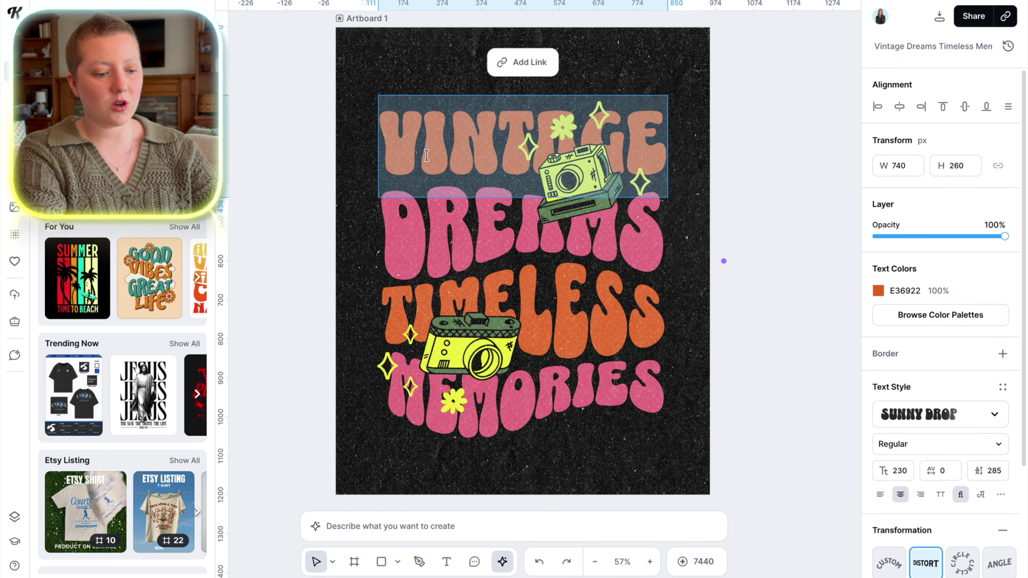
{"action": "type", "text": "GOD IS WITHIN HER SHE WILL NOT FALL"}
{"action": "left_click", "coordinate": [789, 326]}
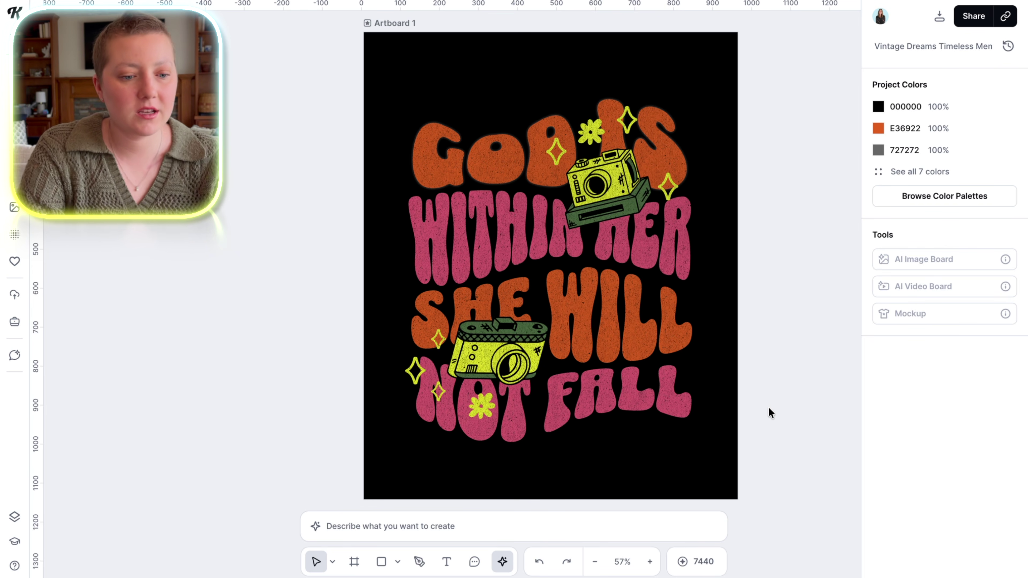
Delete both camera illustrations from the design.
{"action": "left_click", "coordinate": [606, 190]}
{"action": "left_click", "coordinate": [606, 190]}
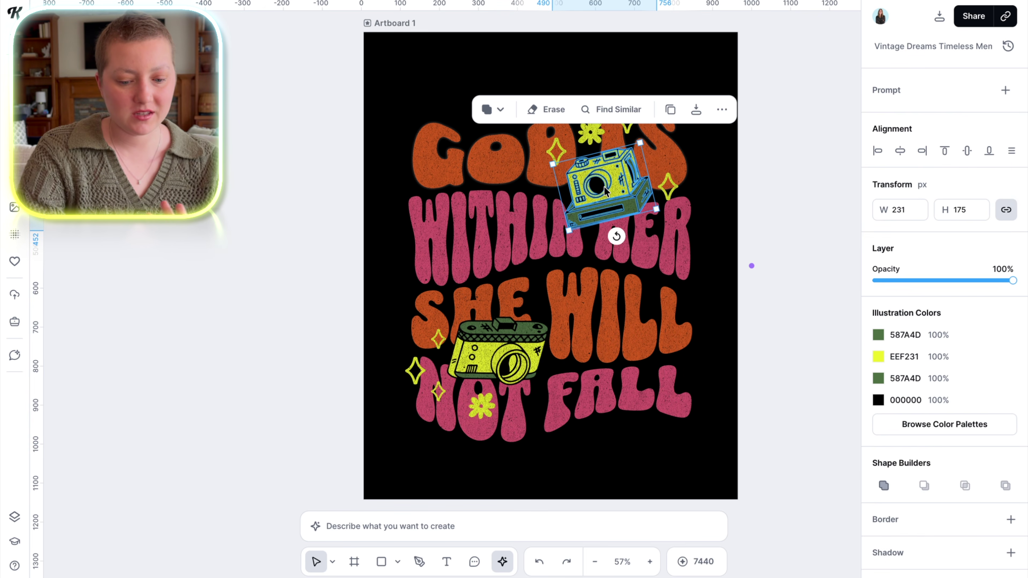
{"action": "key", "text": "Delete"}
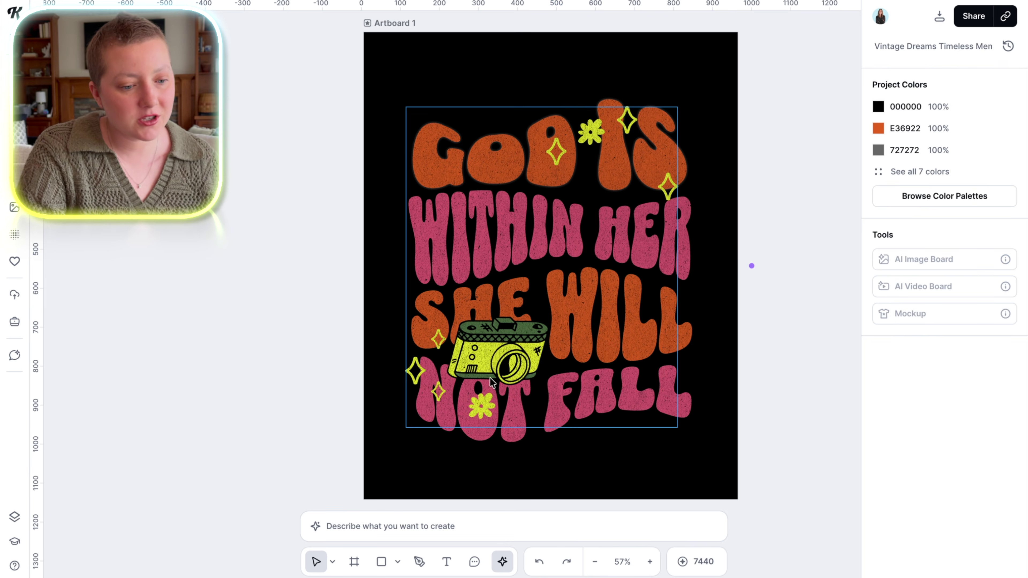
{"action": "left_click", "coordinate": [489, 361]}
{"action": "left_click", "coordinate": [490, 362]}
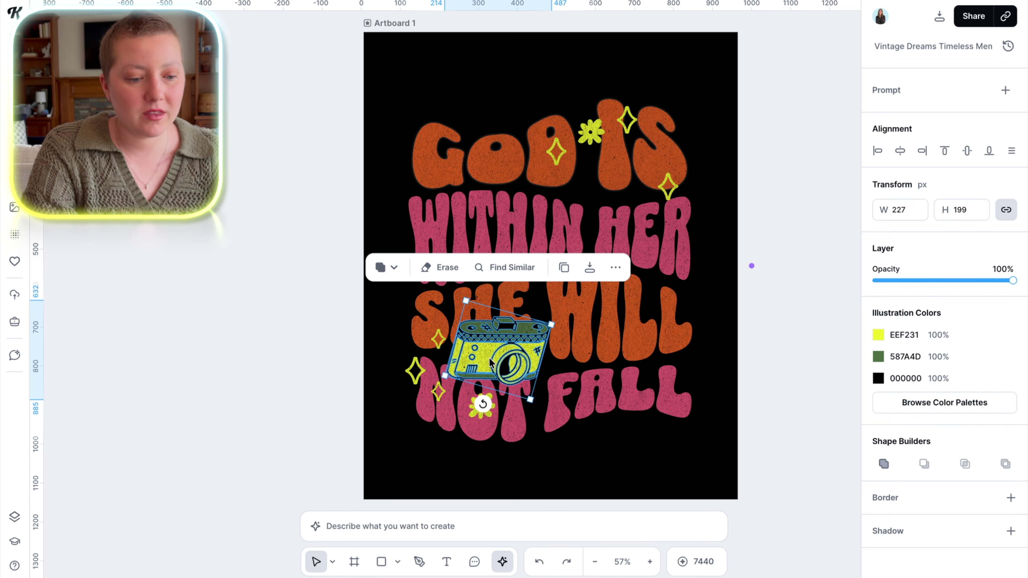
{"action": "key", "text": "Delete"}
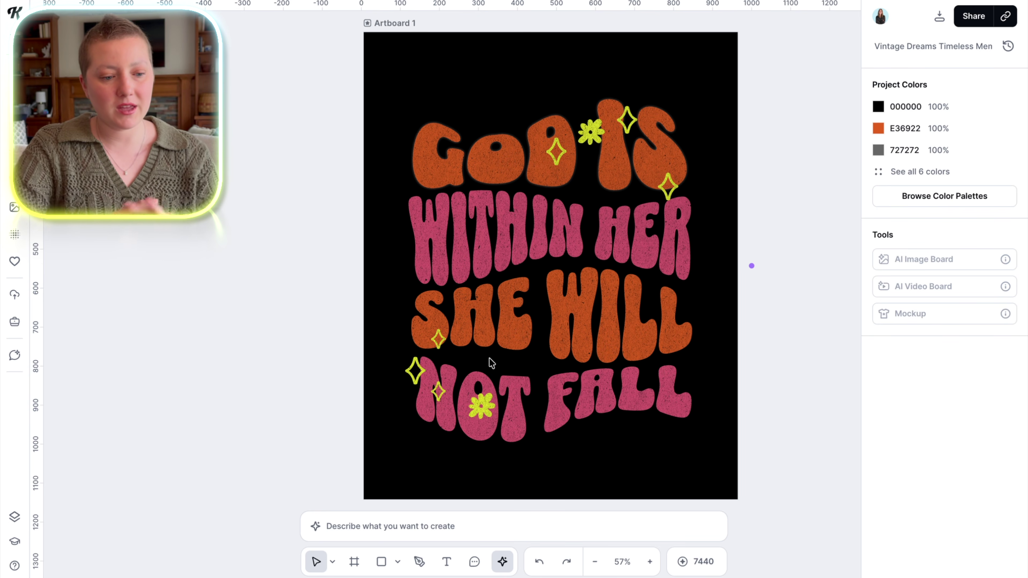
Move the lower-left star outlines off the letters so they cluster just left of SHE and NOT.
{"action": "left_click", "coordinate": [591, 132]}
{"action": "left_click", "coordinate": [591, 131]}
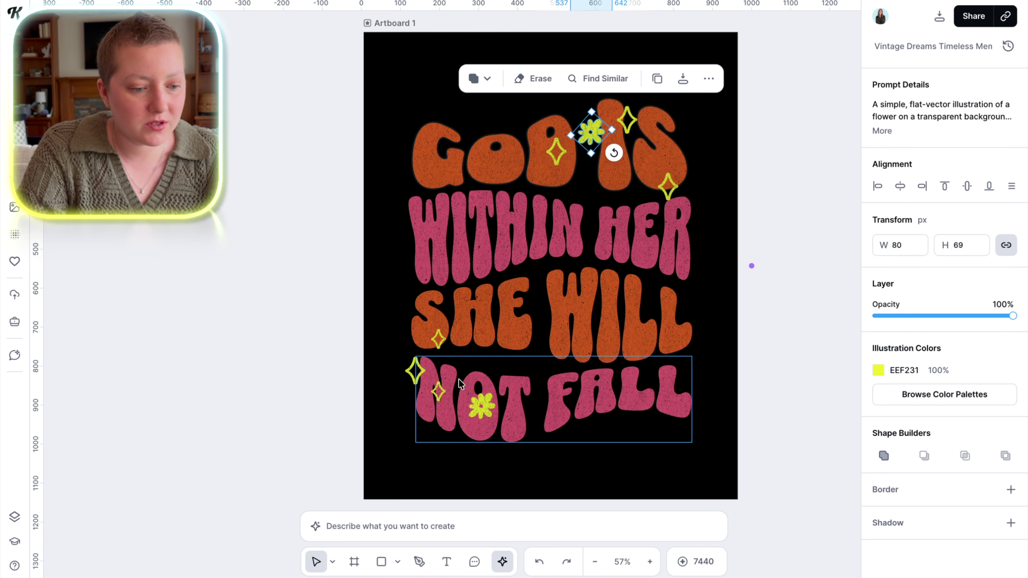
{"action": "left_click", "coordinate": [412, 381]}
{"action": "left_click_drag", "start_coordinate": [412, 381], "coordinate": [396, 379]}
{"action": "left_click_drag", "start_coordinate": [436, 348], "coordinate": [415, 369]}
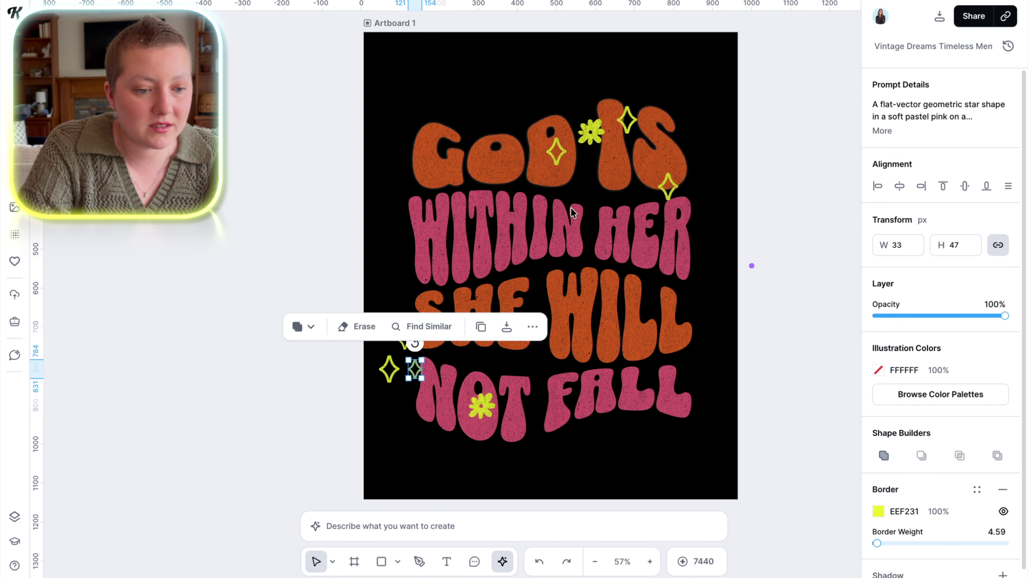
Move the upper flower to the top-left corner of GOD and the lower flower to the end of FALL.
{"action": "left_click_drag", "start_coordinate": [589, 144], "coordinate": [413, 132]}
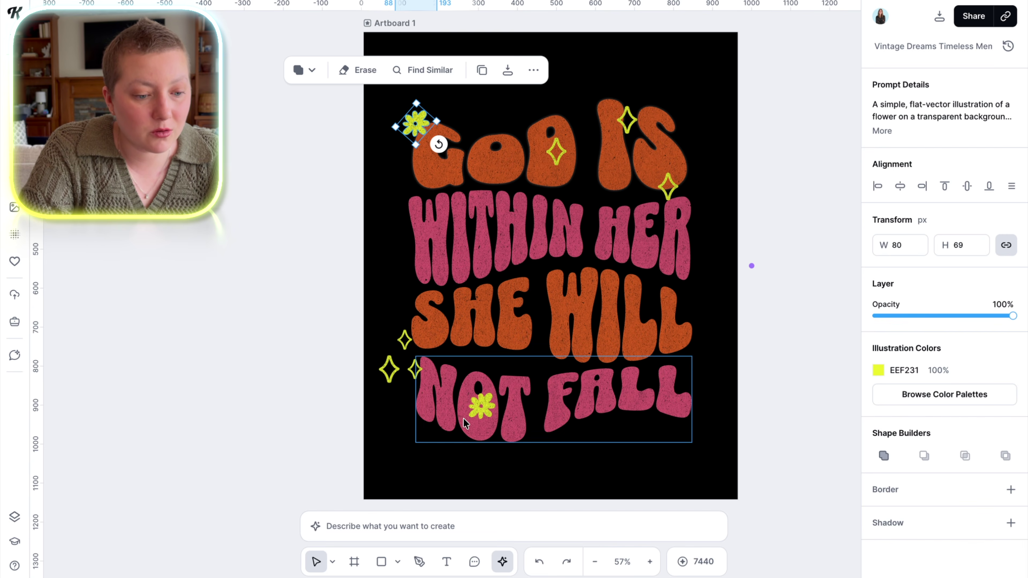
{"action": "left_click", "coordinate": [483, 417]}
{"action": "left_click_drag", "start_coordinate": [478, 400], "coordinate": [692, 364]}
Move the three upper star outlines off the letters to cluster at the right end of IS and HER.
{"action": "left_click_drag", "start_coordinate": [668, 185], "coordinate": [688, 176]}
{"action": "left_click_drag", "start_coordinate": [629, 110], "coordinate": [711, 135]}
{"action": "left_click", "coordinate": [558, 155]}
{"action": "left_click_drag", "start_coordinate": [558, 156], "coordinate": [710, 210]}
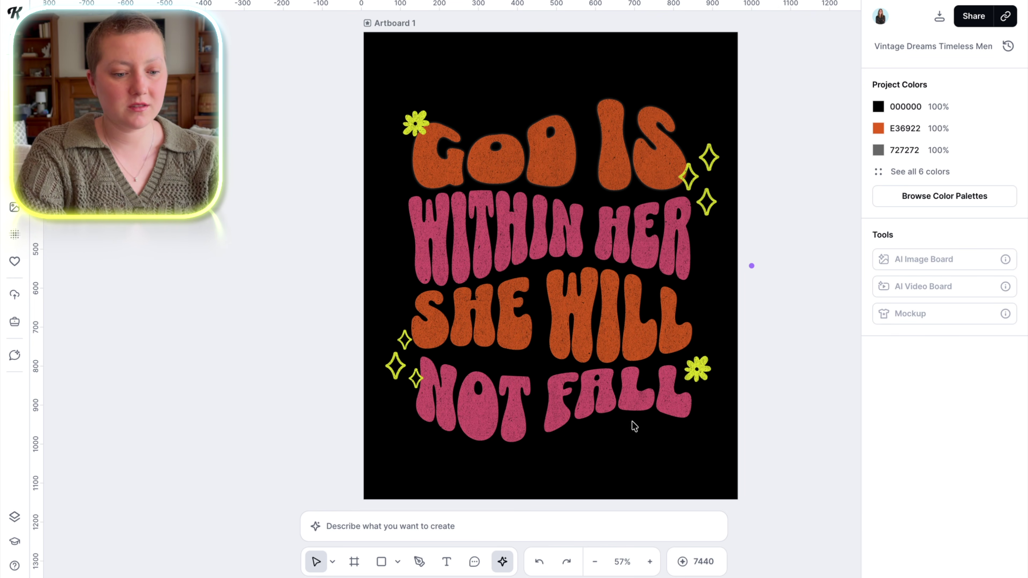
Duplicate the NOT FALL line, change the copy to "PSALM 46:5" and shrink it to about 343 px wide beneath FALL.
{"action": "left_click", "coordinate": [591, 404]}
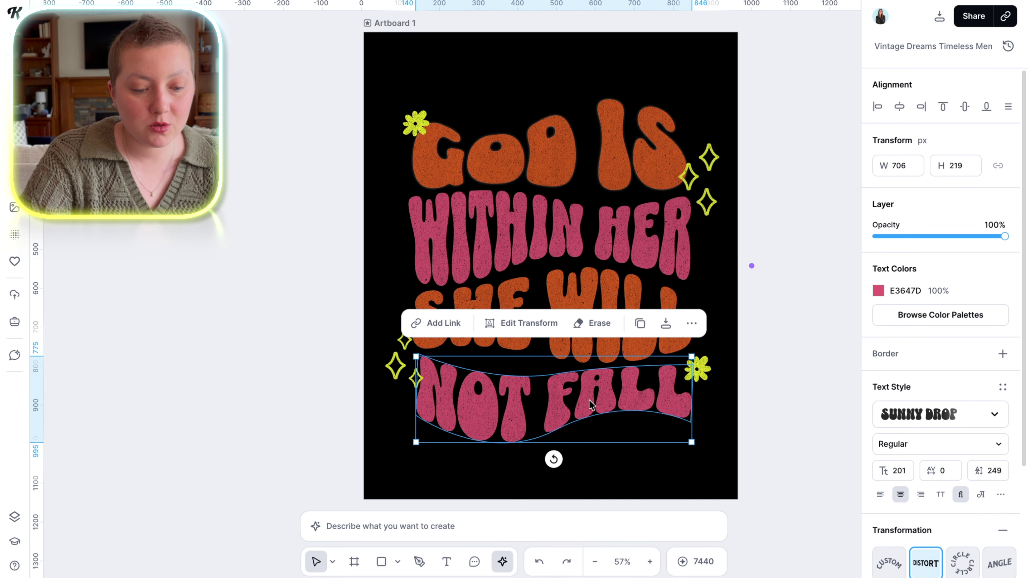
{"action": "scroll", "coordinate": [589, 399], "scroll_direction": "down", "scroll_amount": 3}
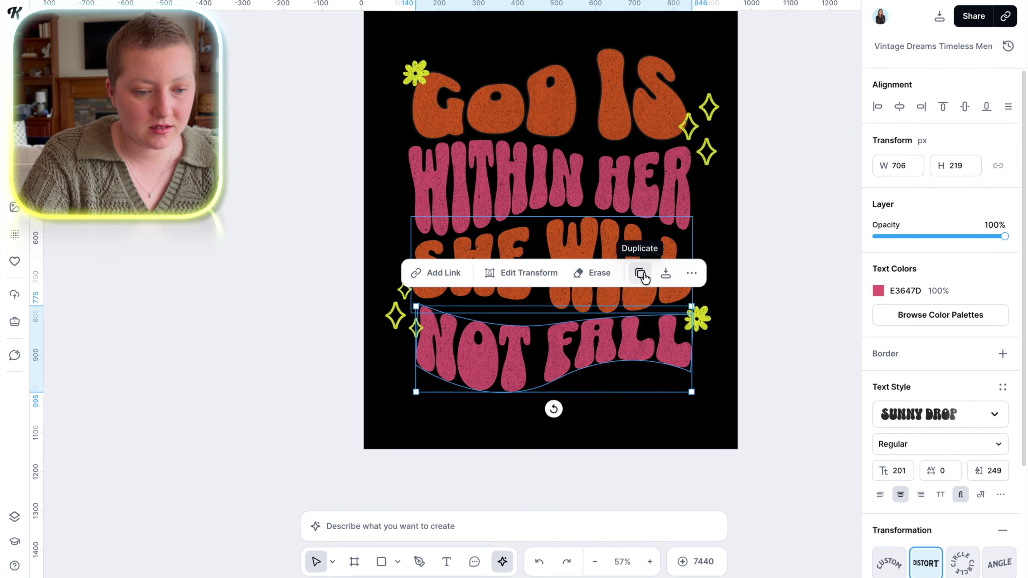
{"action": "left_click", "coordinate": [640, 274]}
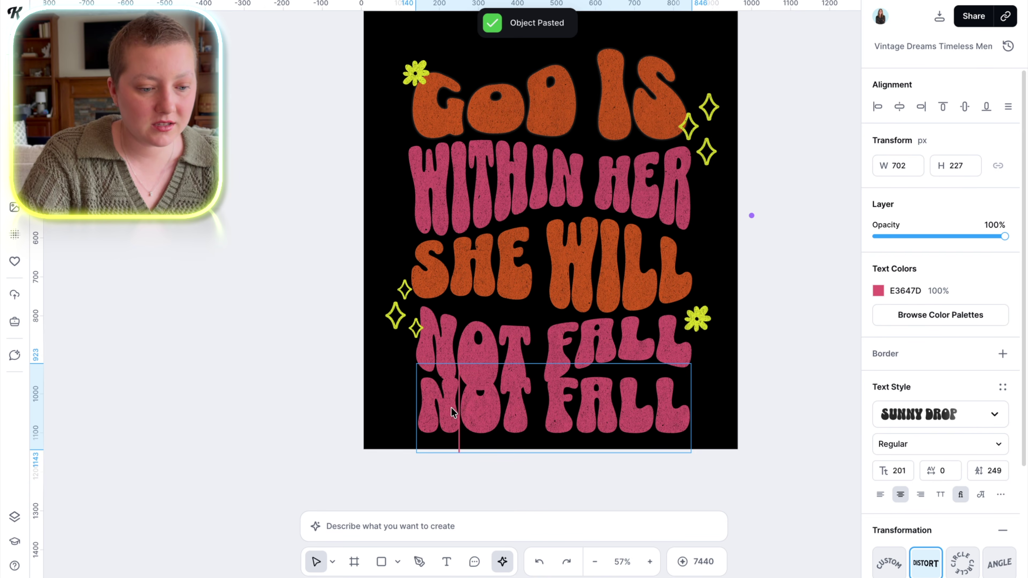
{"action": "double_click", "coordinate": [452, 410]}
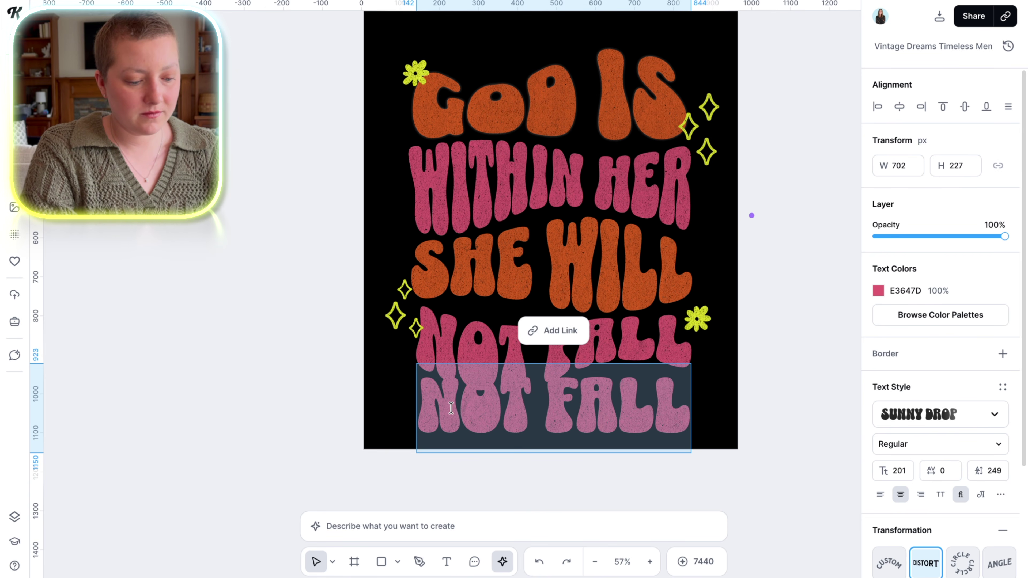
{"action": "type", "text": "PSALM 46:5"}
{"action": "key", "text": "Escape"}
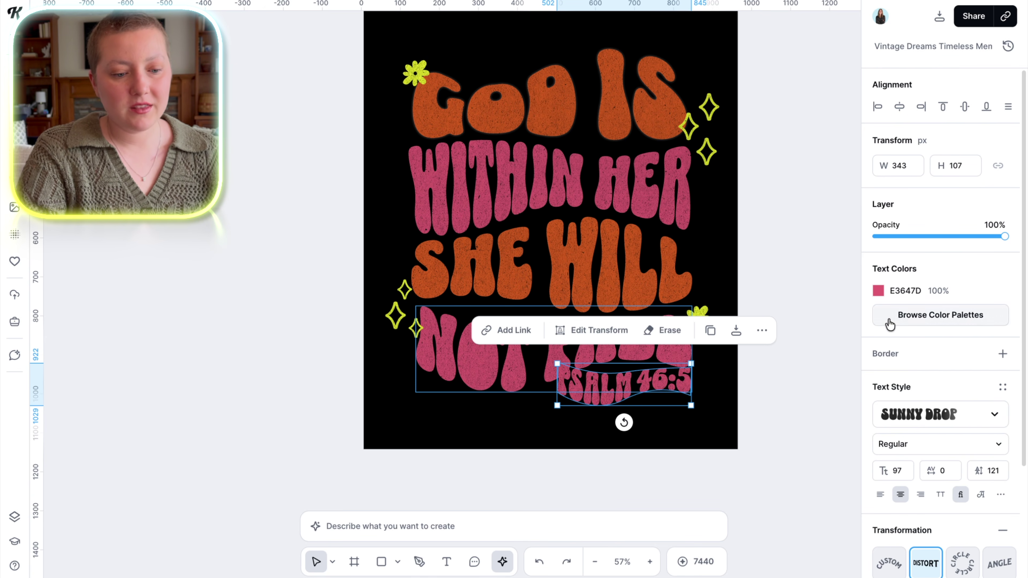
Recolour the PSALM 46:5 text with the bright yellow project colour.
{"action": "left_click", "coordinate": [878, 291]}
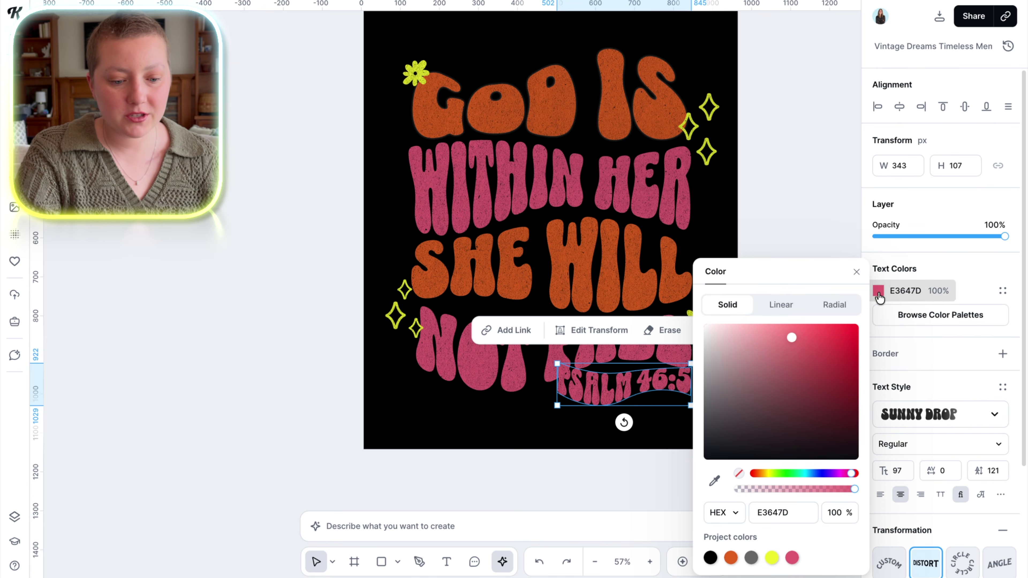
{"action": "left_click", "coordinate": [778, 563]}
{"action": "left_click", "coordinate": [795, 182]}
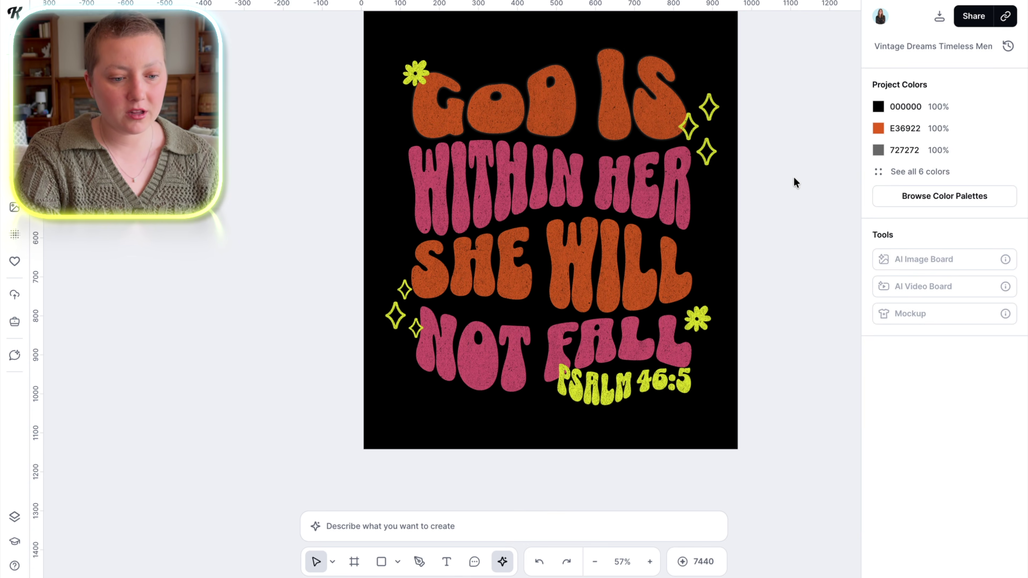
Try the Custom transformation on the PSALM 46:5 text, bending its path to follow the curve beneath FALL.
{"action": "left_click_drag", "start_coordinate": [613, 392], "coordinate": [611, 397]}
{"action": "scroll", "coordinate": [966, 417], "scroll_direction": "down", "scroll_amount": 3}
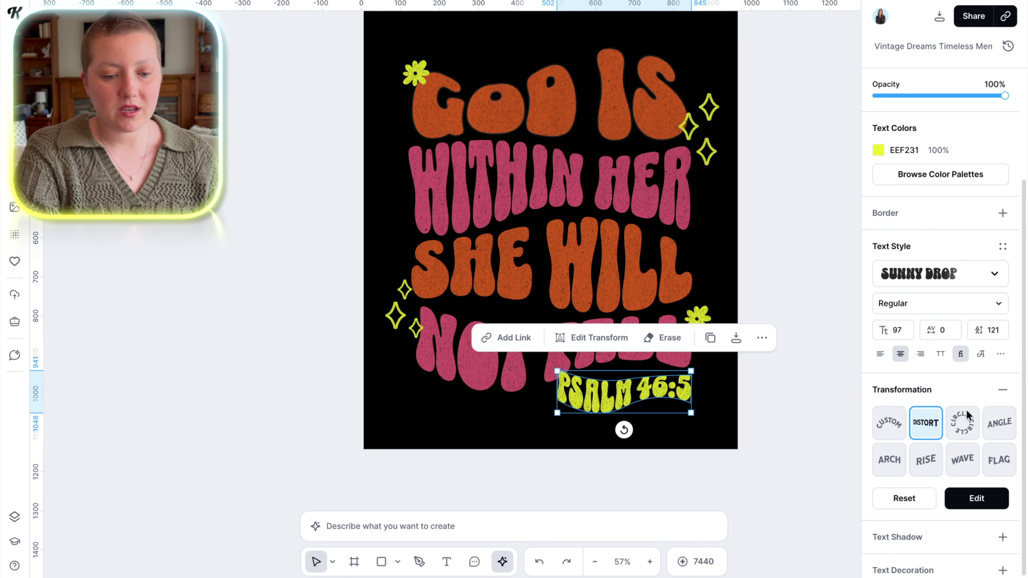
{"action": "left_click", "coordinate": [897, 428]}
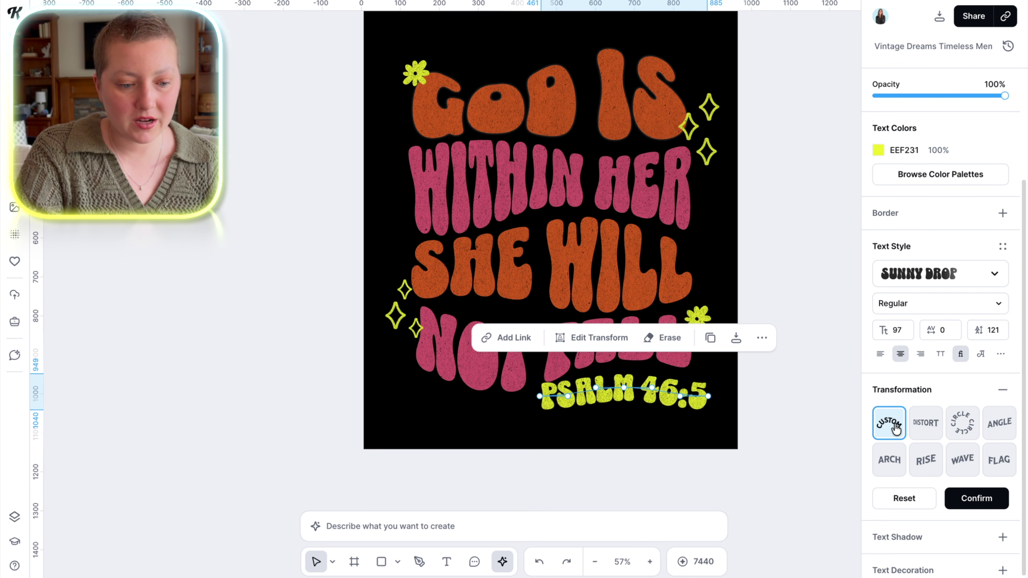
{"action": "left_click_drag", "start_coordinate": [623, 388], "coordinate": [550, 409]}
{"action": "left_click", "coordinate": [814, 375]}
Shrink the PSALM 46:5 text to about 342 px wide and apply the Distort transformation, shaping it along the underside of FALL.
{"action": "left_click", "coordinate": [594, 399]}
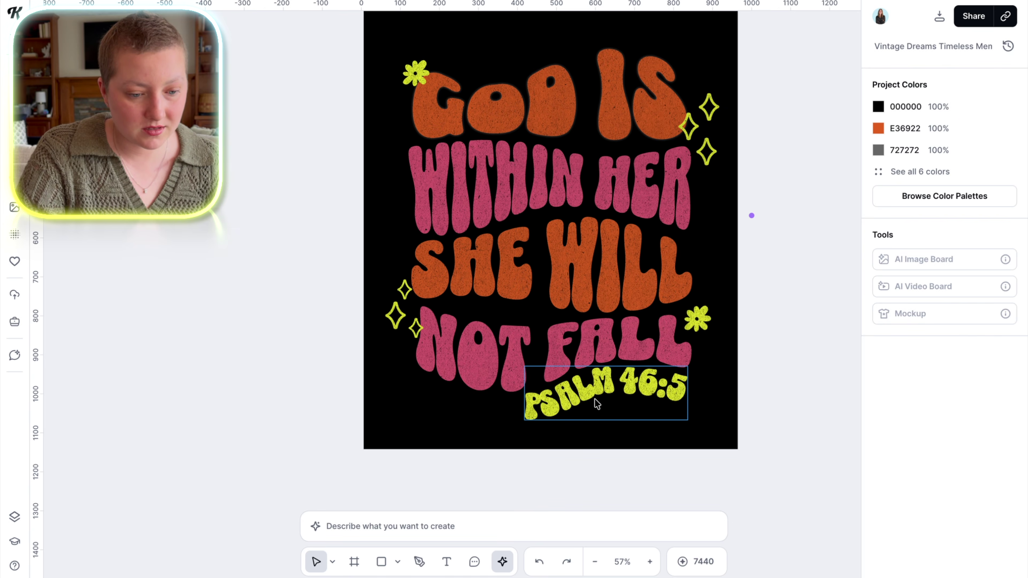
{"action": "left_click_drag", "start_coordinate": [523, 423], "coordinate": [553, 410]}
{"action": "scroll", "coordinate": [892, 478], "scroll_direction": "down", "scroll_amount": 2}
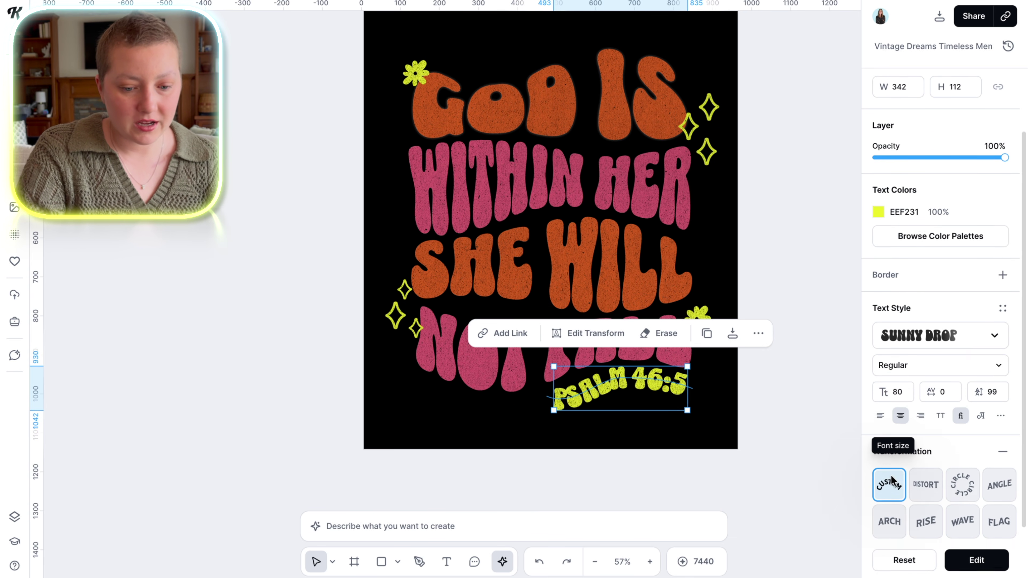
{"action": "left_click", "coordinate": [926, 484]}
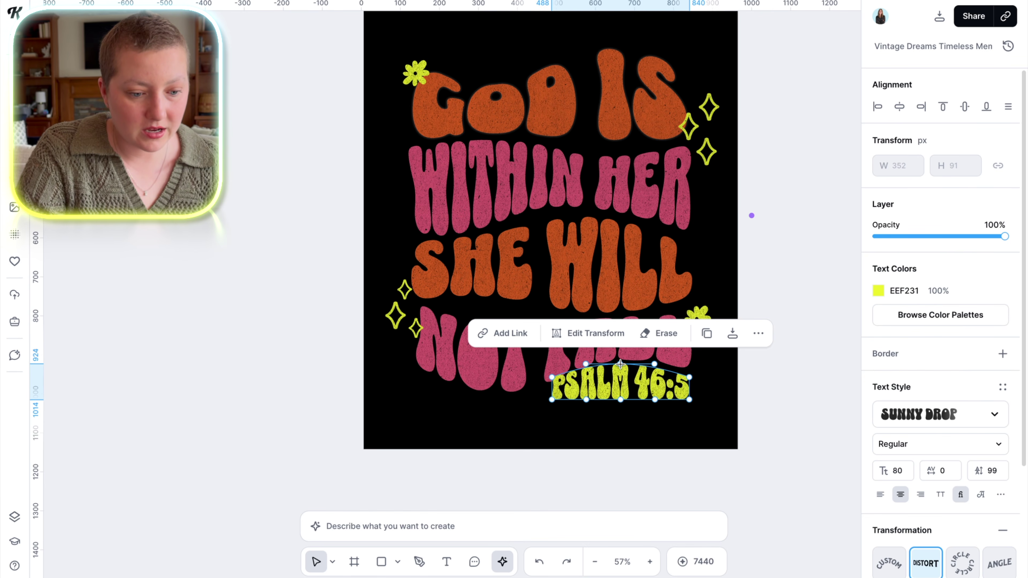
{"action": "left_click", "coordinate": [774, 419]}
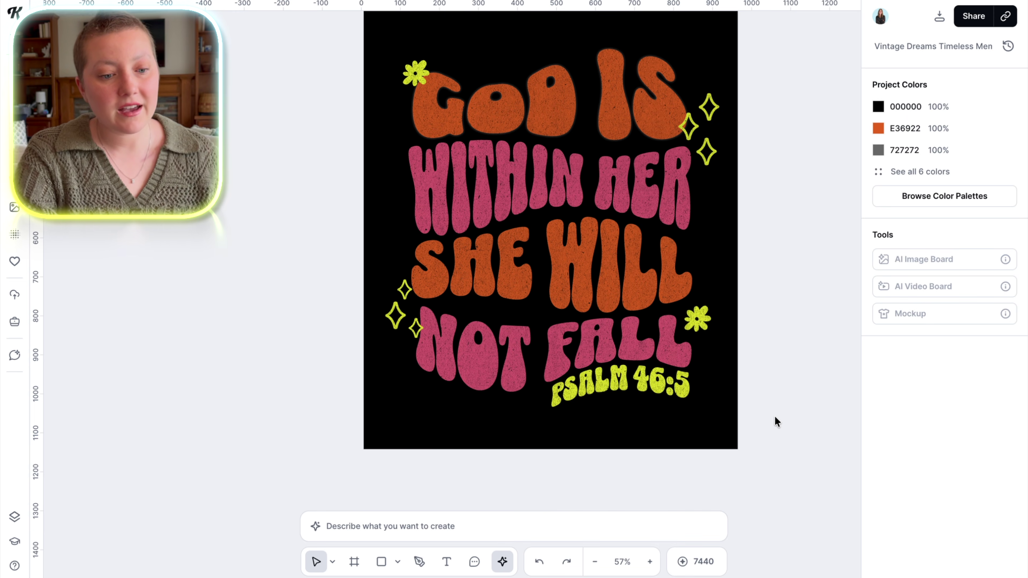
Select the whole artwork and enlarge it until the lettering and stars nearly span the artboard's width.
{"action": "scroll", "coordinate": [774, 416], "scroll_direction": "up", "scroll_amount": 2}
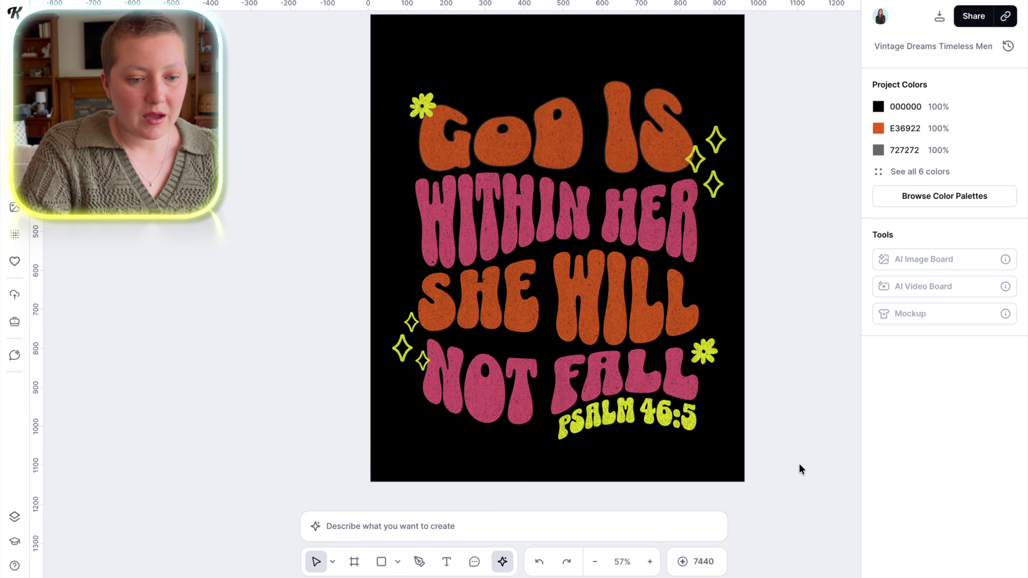
{"action": "left_click_drag", "start_coordinate": [799, 465], "coordinate": [316, 76]}
{"action": "left_click_drag", "start_coordinate": [393, 81], "coordinate": [373, 55]}
{"action": "left_click_drag", "start_coordinate": [724, 59], "coordinate": [740, 43]}
Move the whole artwork up so GOD IS sits close to the artboard's top edge.
{"action": "left_click", "coordinate": [633, 133]}
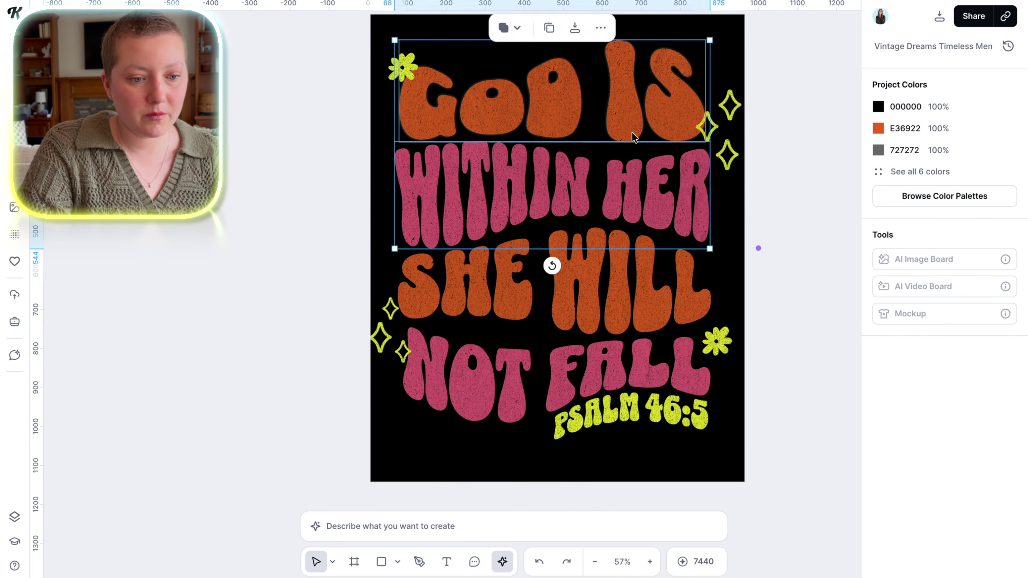
{"action": "left_click", "coordinate": [782, 438]}
{"action": "left_click_drag", "start_coordinate": [784, 447], "coordinate": [371, 115]}
{"action": "left_click_drag", "start_coordinate": [591, 247], "coordinate": [594, 227]}
{"action": "left_click", "coordinate": [791, 310]}
{"action": "key", "text": "shift+1"}
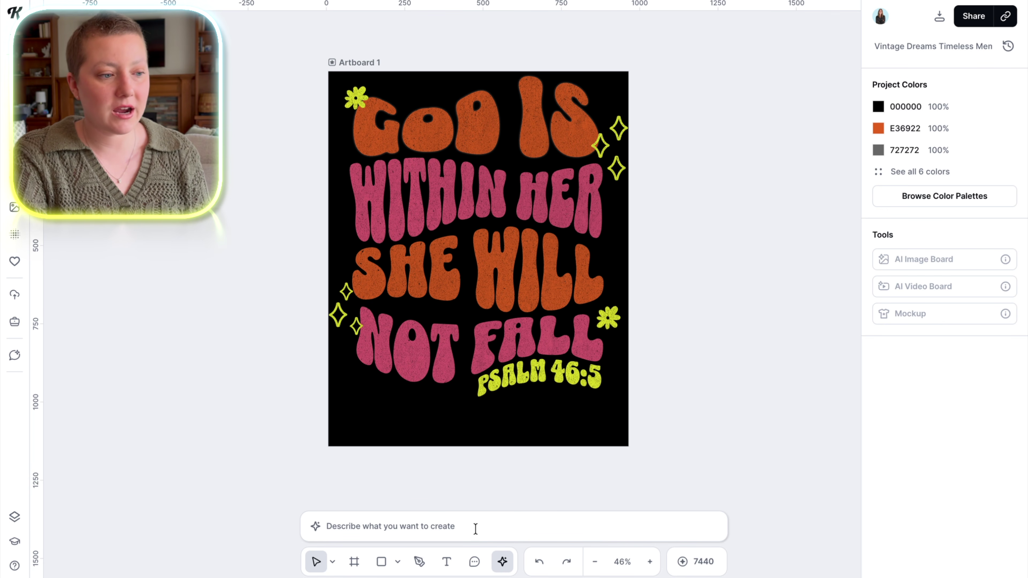
Search the template library for "western".
{"action": "left_click", "coordinate": [360, 63]}
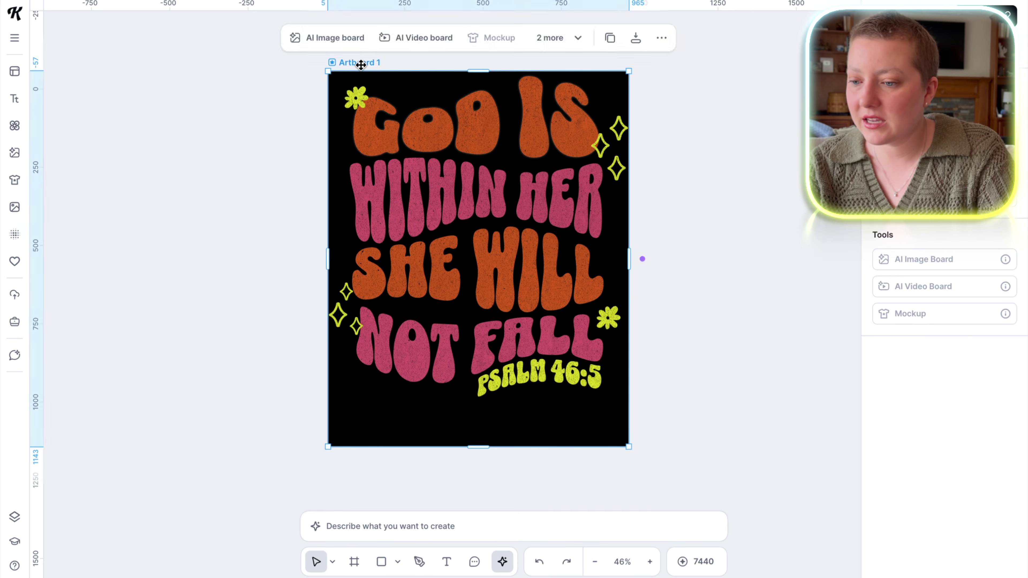
{"action": "left_click", "coordinate": [13, 73]}
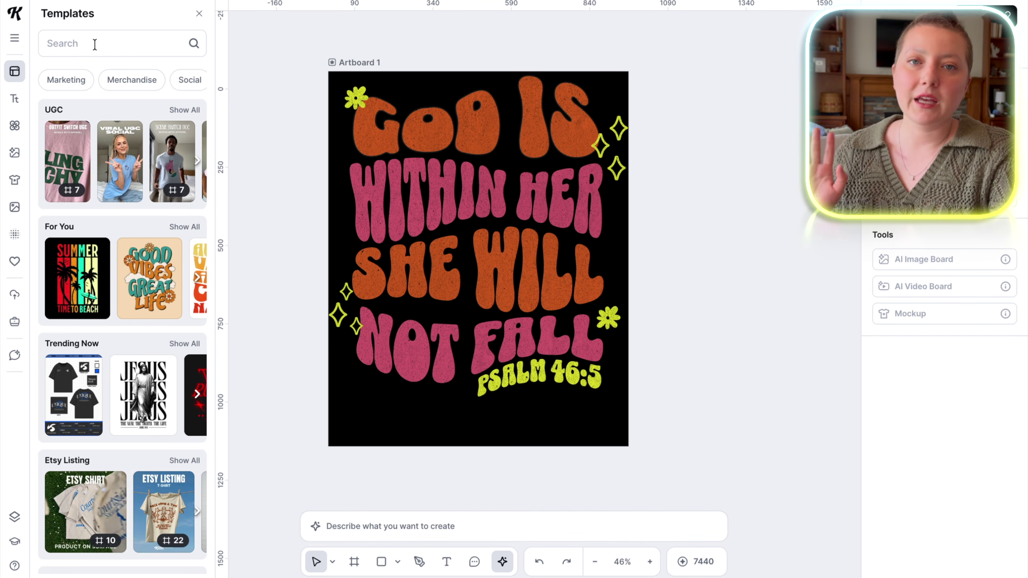
{"action": "left_click", "coordinate": [94, 43]}
{"action": "type", "text": "western"}
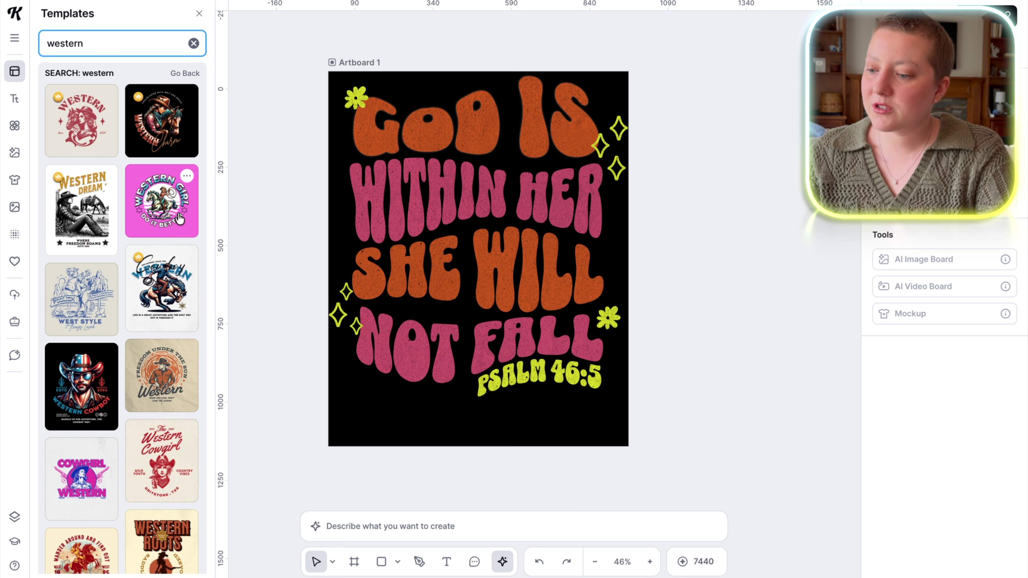
Browse the western templates and add the Rodeo Vibes template beside the first artboard.
{"action": "scroll", "coordinate": [159, 284], "scroll_direction": "down", "scroll_amount": 10}
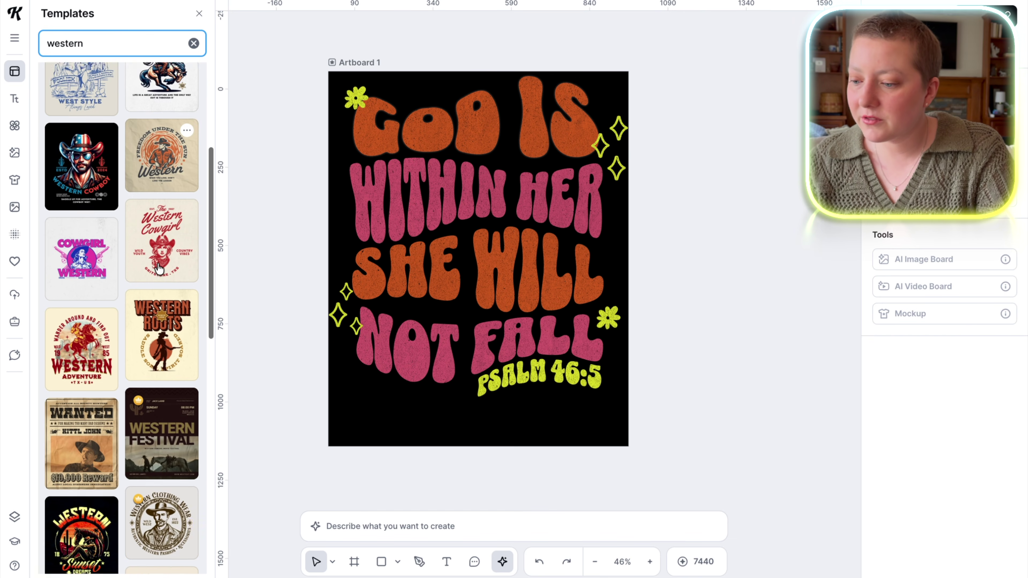
{"action": "scroll", "coordinate": [159, 268], "scroll_direction": "down", "scroll_amount": 10}
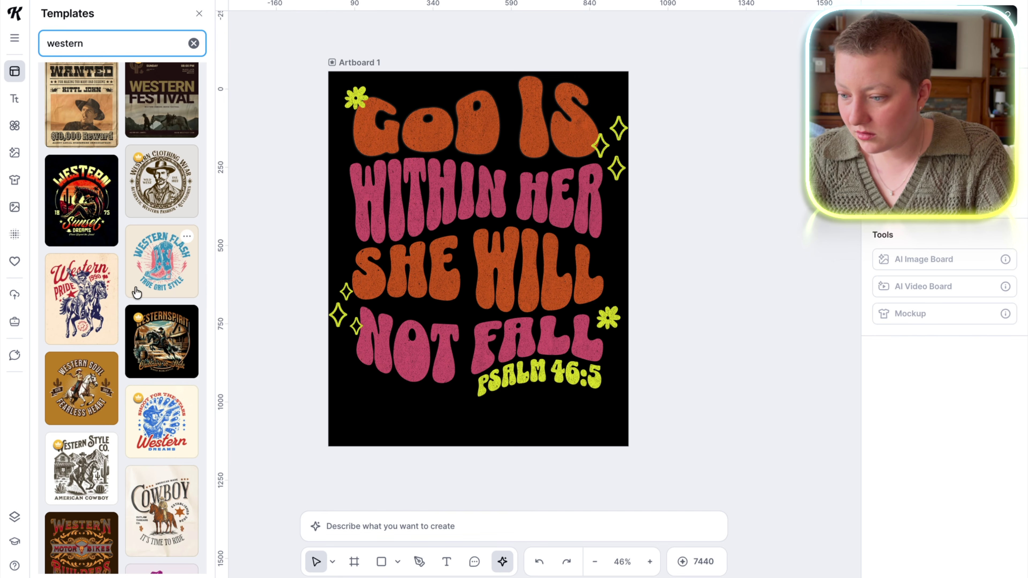
{"action": "scroll", "coordinate": [164, 274], "scroll_direction": "down", "scroll_amount": 12}
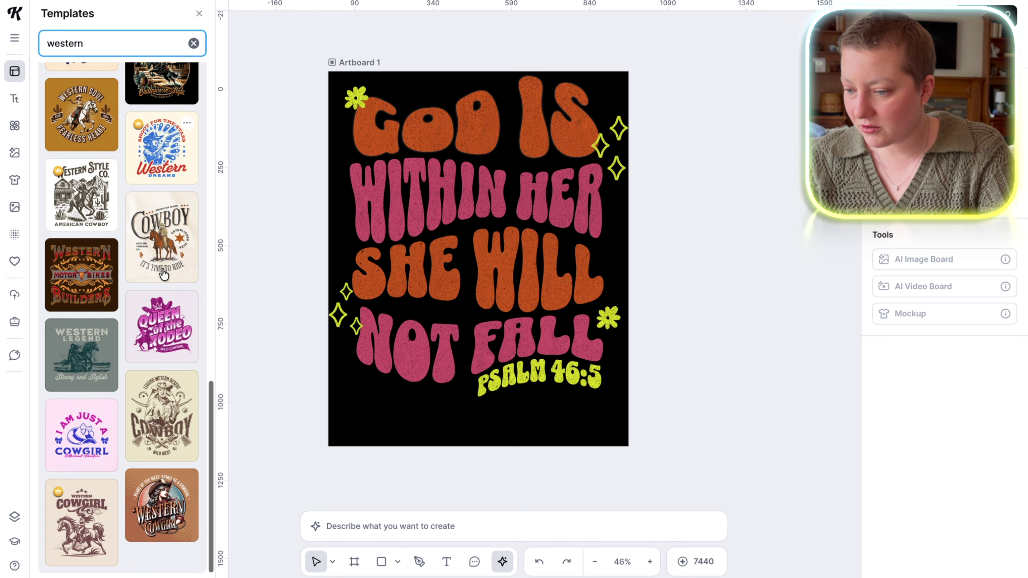
{"action": "scroll", "coordinate": [173, 329], "scroll_direction": "down", "scroll_amount": 10}
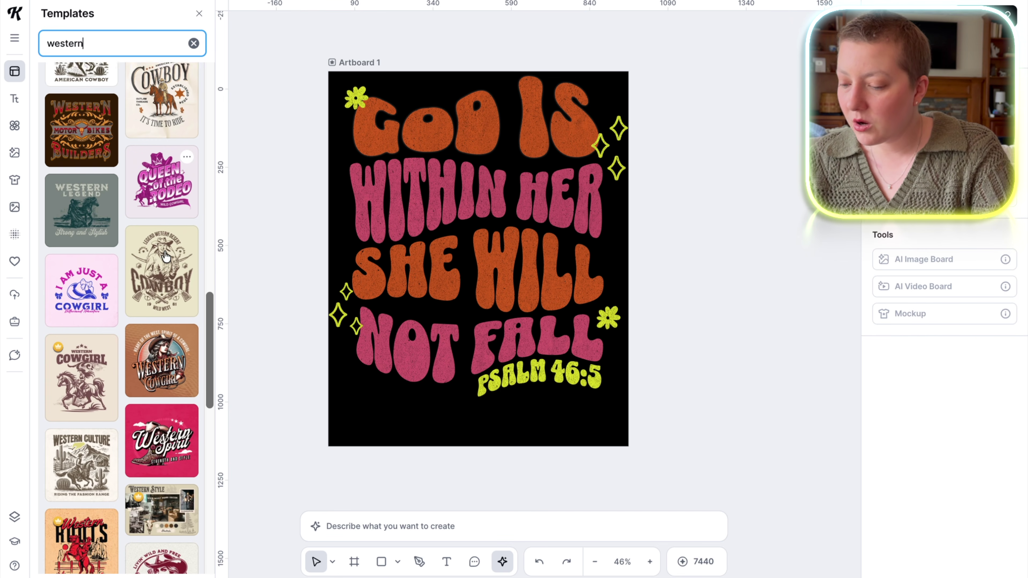
{"action": "scroll", "coordinate": [166, 256], "scroll_direction": "down", "scroll_amount": 20}
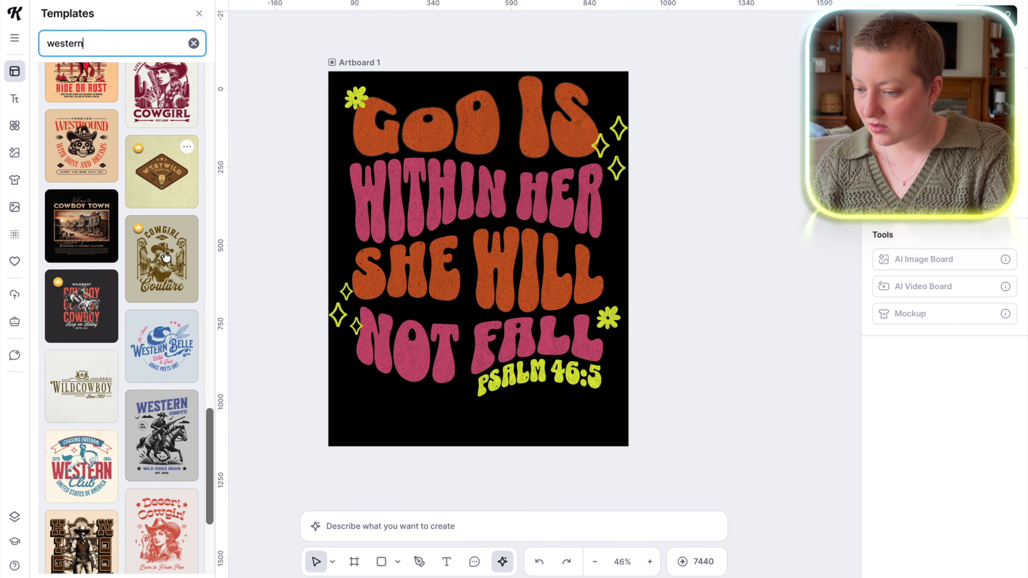
{"action": "scroll", "coordinate": [166, 256], "scroll_direction": "down", "scroll_amount": 15}
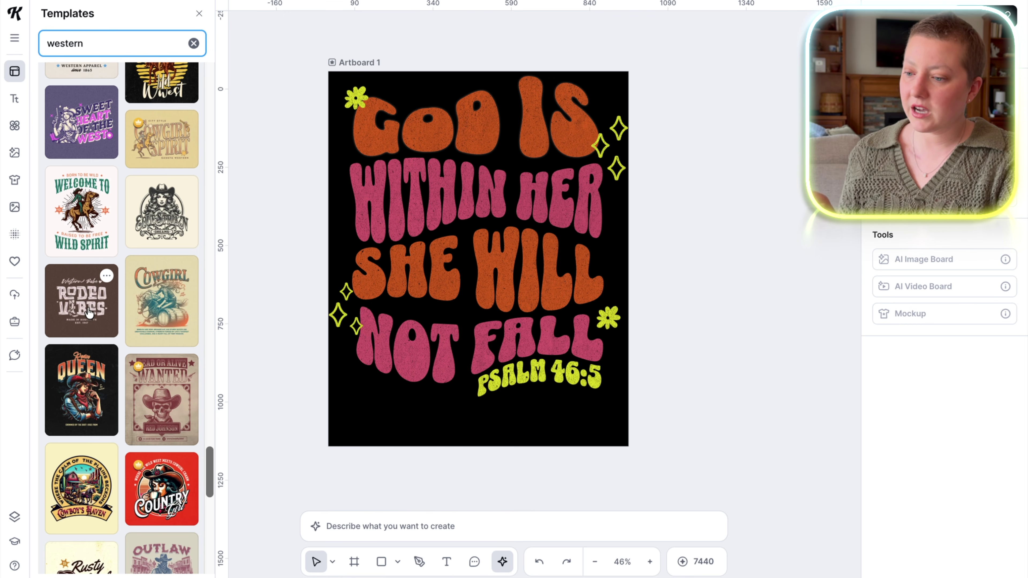
{"action": "left_click", "coordinate": [90, 311]}
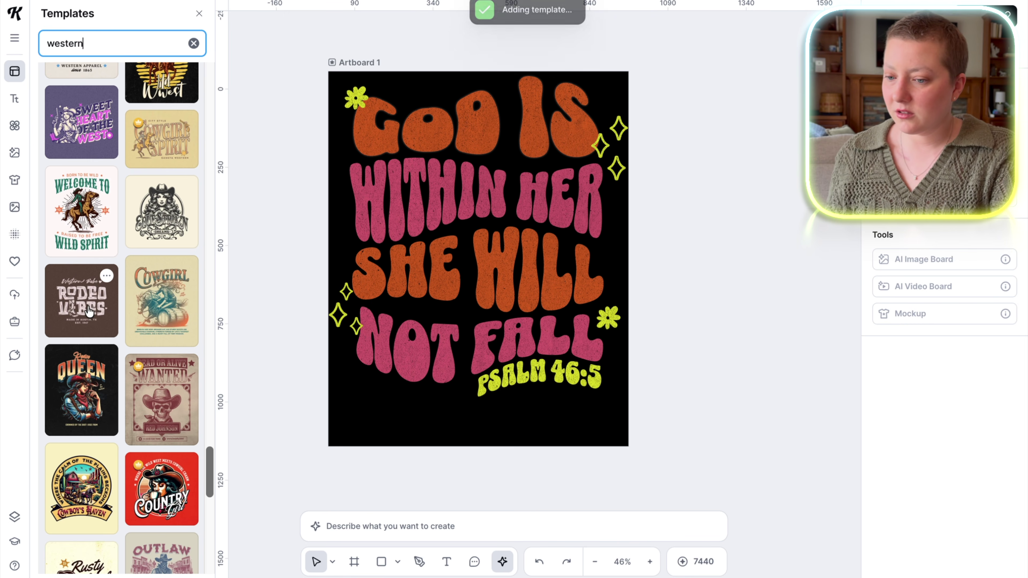
{"action": "scroll", "coordinate": [422, 279], "scroll_direction": "left", "scroll_amount": 10}
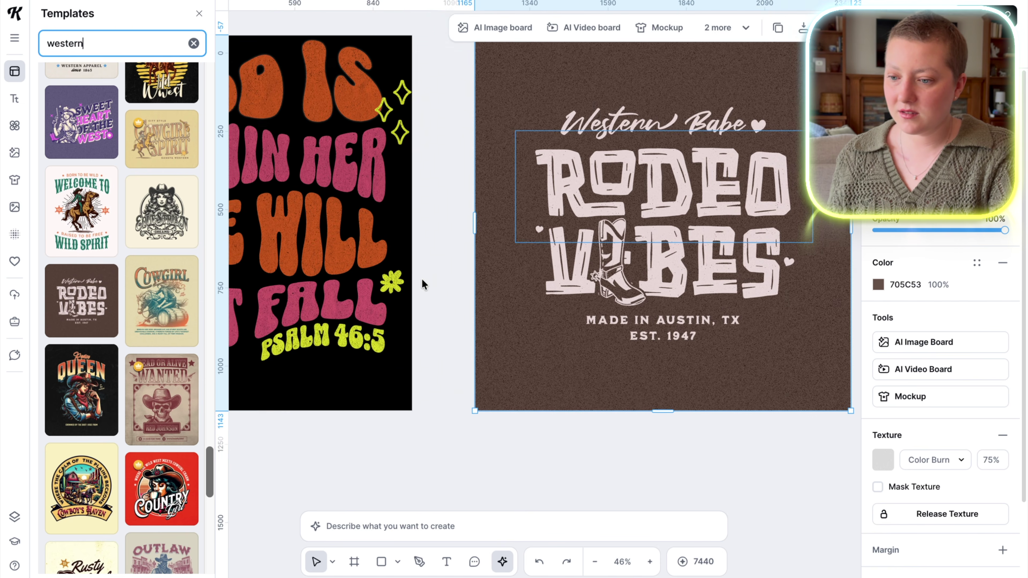
{"action": "scroll", "coordinate": [484, 201], "scroll_direction": "right", "scroll_amount": 10}
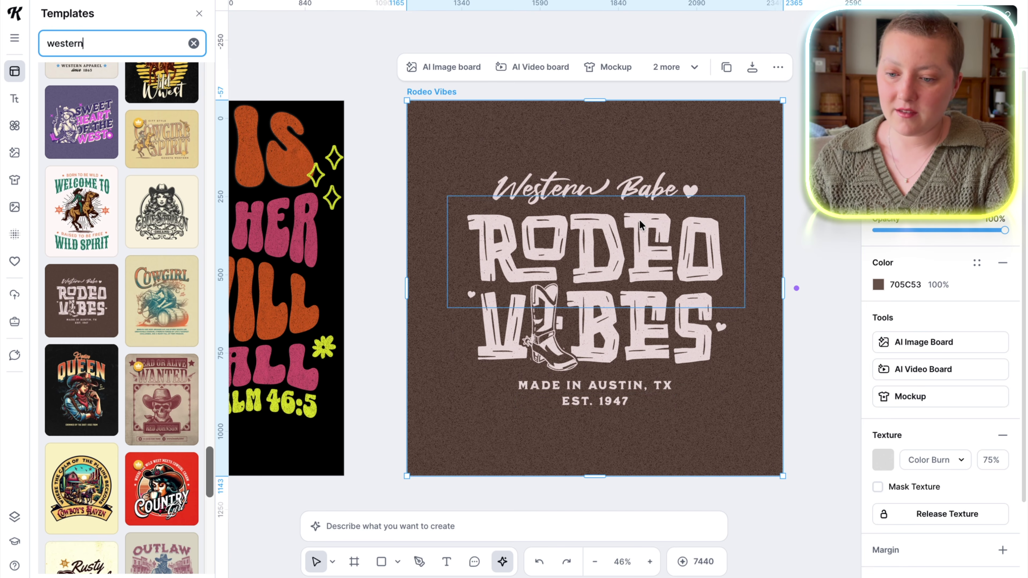
Change the "Western Babe" script line to "God is" and the RODEO line to "WITHIN".
{"action": "left_click", "coordinate": [621, 182]}
{"action": "double_click", "coordinate": [619, 177]}
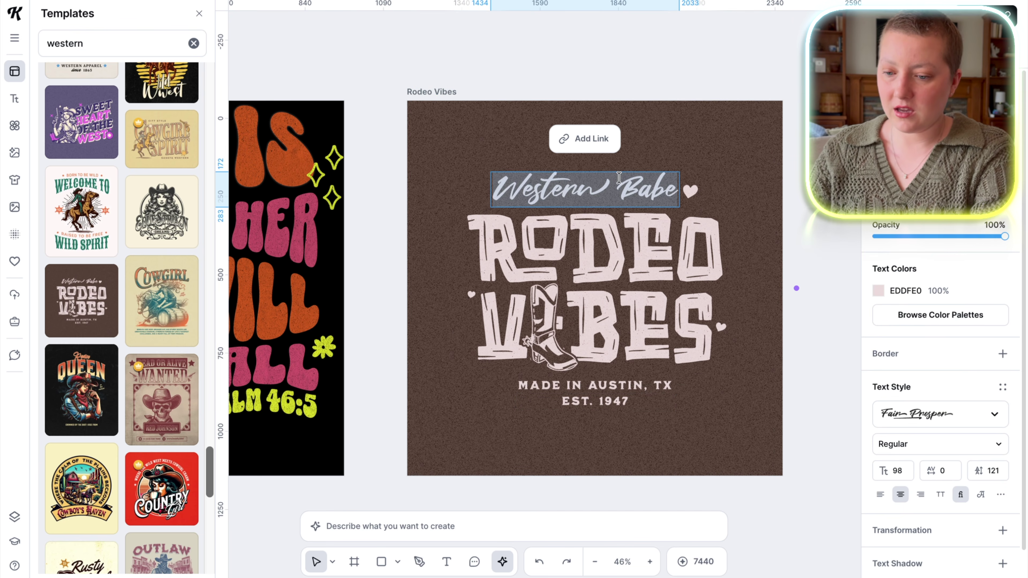
{"action": "type", "text": "God is"}
{"action": "double_click", "coordinate": [640, 240]}
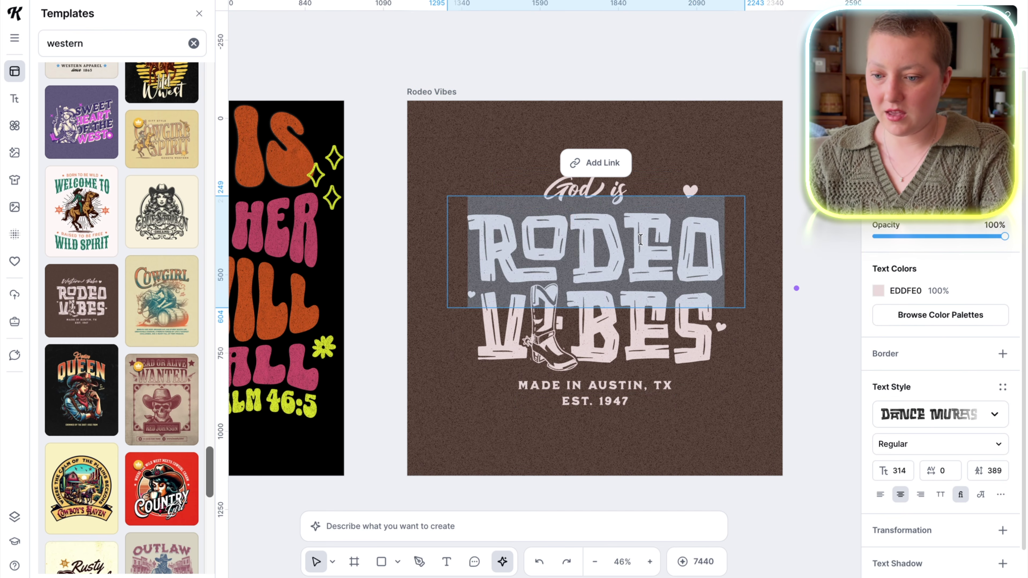
{"action": "type", "text": "WITHIN"}
Change the VIBES line to "HER" and move the cowboy boot directly in front of the H.
{"action": "double_click", "coordinate": [596, 332]}
{"action": "type", "text": "HER"}
{"action": "key", "text": "Escape"}
{"action": "left_click_drag", "start_coordinate": [534, 332], "coordinate": [498, 332]}
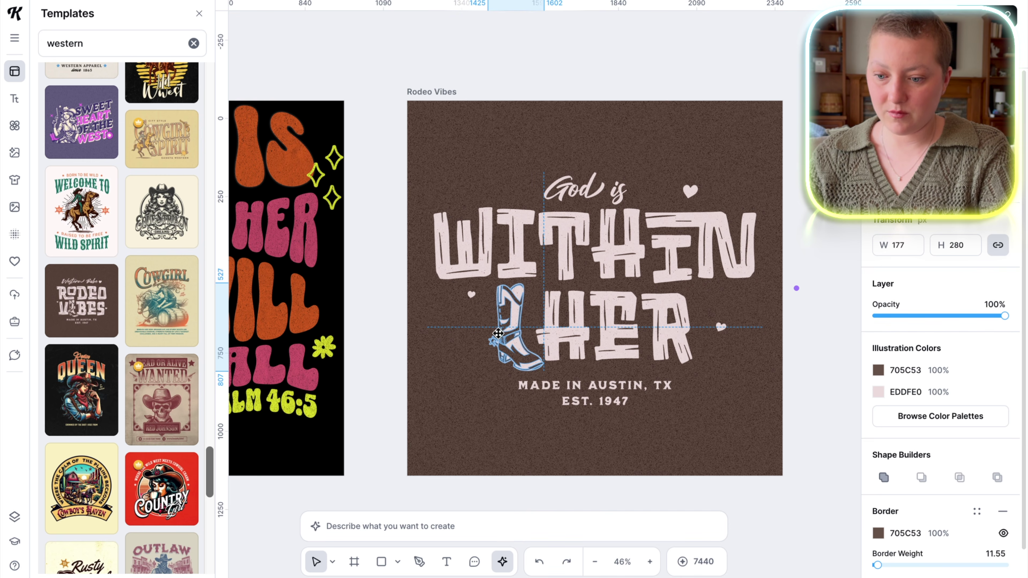
Replace the two small bottom lines with "SHE WILL NOT FALL" and "PSALM 46:5", moving the verse reference slightly down.
{"action": "double_click", "coordinate": [595, 385]}
{"action": "type", "text": "SHE WILL NOT FALL"}
{"action": "double_click", "coordinate": [594, 401]}
{"action": "type", "text": "PSALM 46:5"}
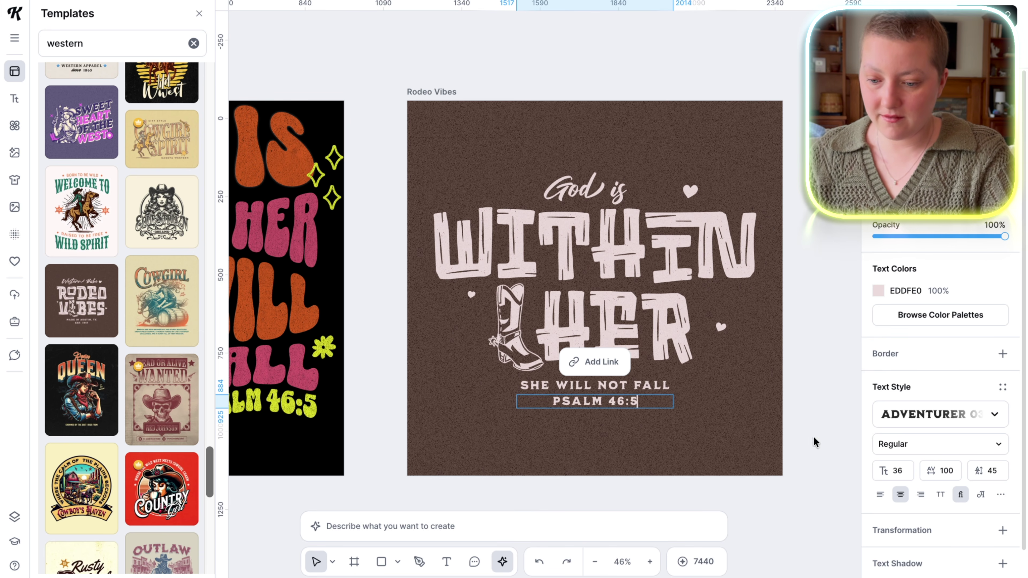
{"action": "key", "text": "Escape"}
{"action": "left_click_drag", "start_coordinate": [624, 406], "coordinate": [624, 421]}
{"action": "left_click", "coordinate": [802, 402]}
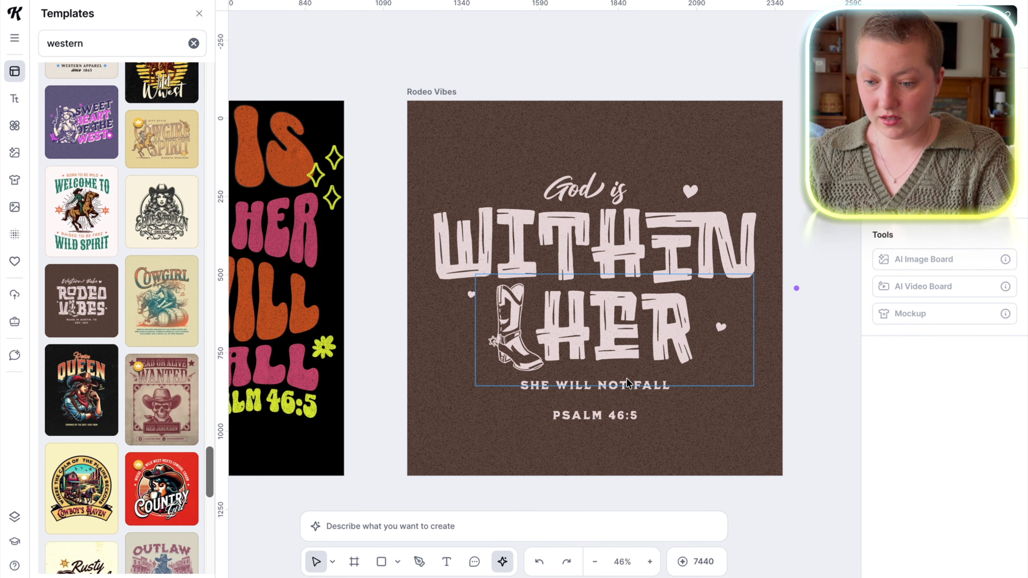
Enlarge the SHE WILL NOT FALL line to span beneath the boot and HER, and enlarge HER to font size 354.
{"action": "left_click", "coordinate": [520, 387]}
{"action": "mouse_move", "coordinate": [516, 394]}
{"action": "left_mouse_down"}
{"action": "mouse_move", "coordinate": [443, 425]}
{"action": "mouse_move", "coordinate": [562, 385]}
{"action": "mouse_move", "coordinate": [557, 394]}
{"action": "left_mouse_up"}
{"action": "left_click", "coordinate": [607, 320]}
{"action": "left_click", "coordinate": [613, 316]}
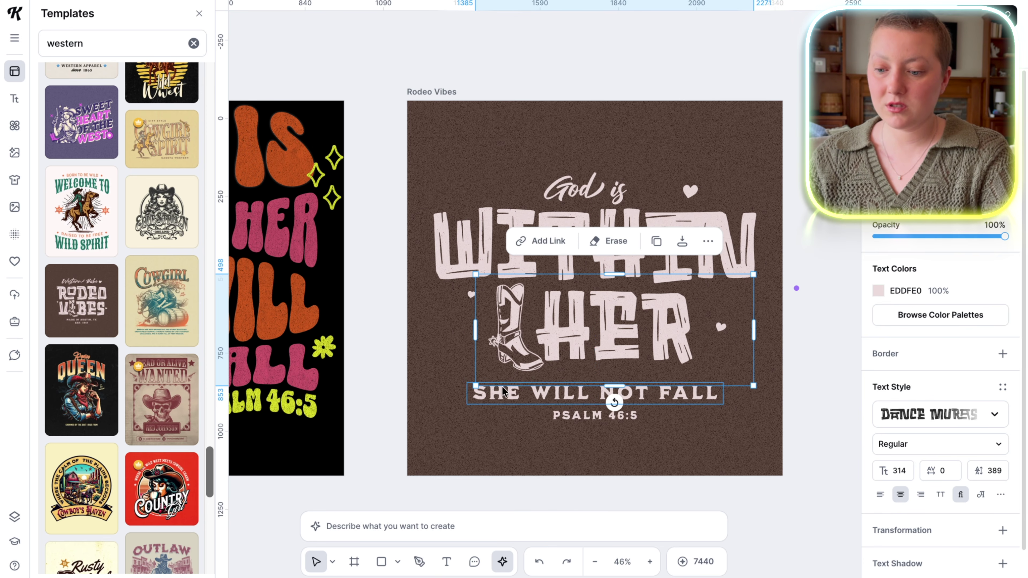
{"action": "mouse_move", "coordinate": [613, 316]}
{"action": "left_mouse_down"}
{"action": "mouse_move", "coordinate": [633, 346]}
{"action": "mouse_move", "coordinate": [660, 346]}
{"action": "left_mouse_up"}
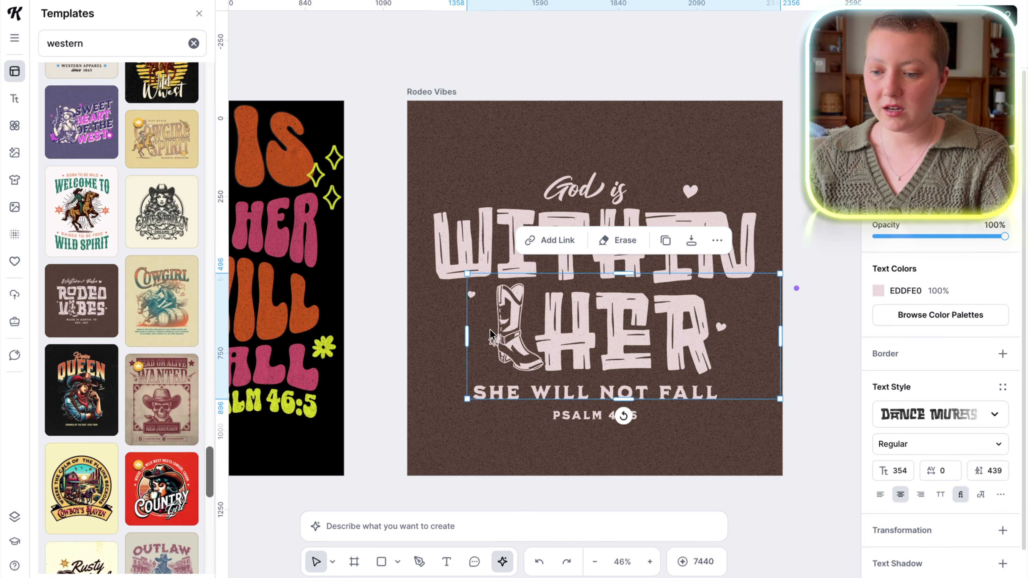
Flip the cowboy boot horizontally and reposition it beside HER so its toe points away from the letters.
{"action": "left_click", "coordinate": [506, 335]}
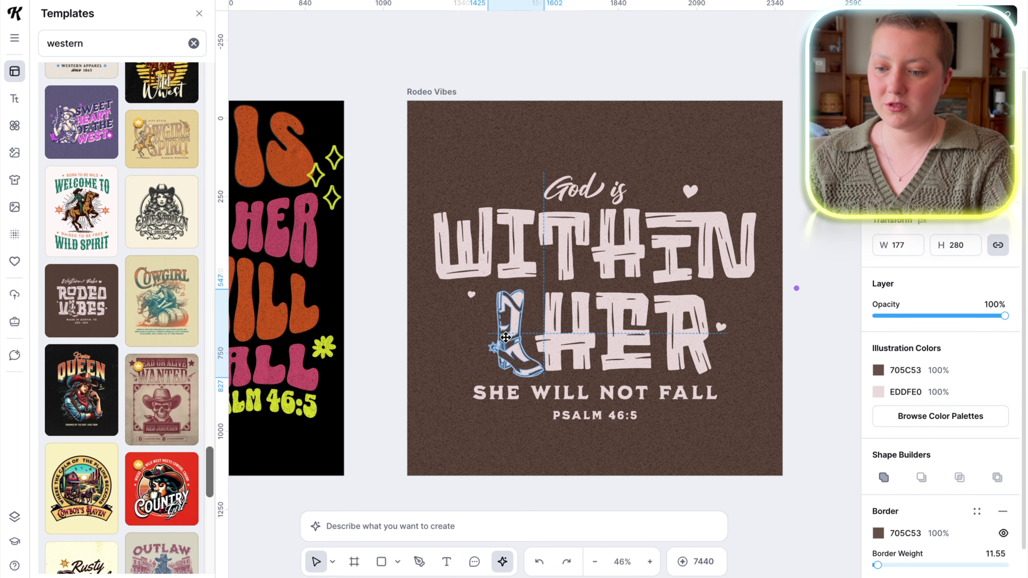
{"action": "right_click", "coordinate": [509, 323]}
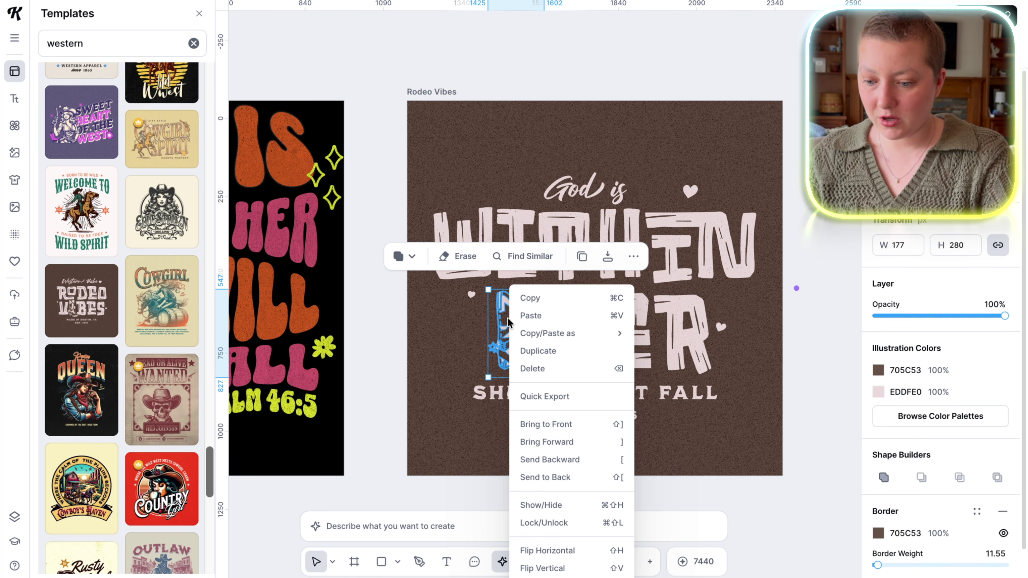
{"action": "left_click", "coordinate": [580, 551]}
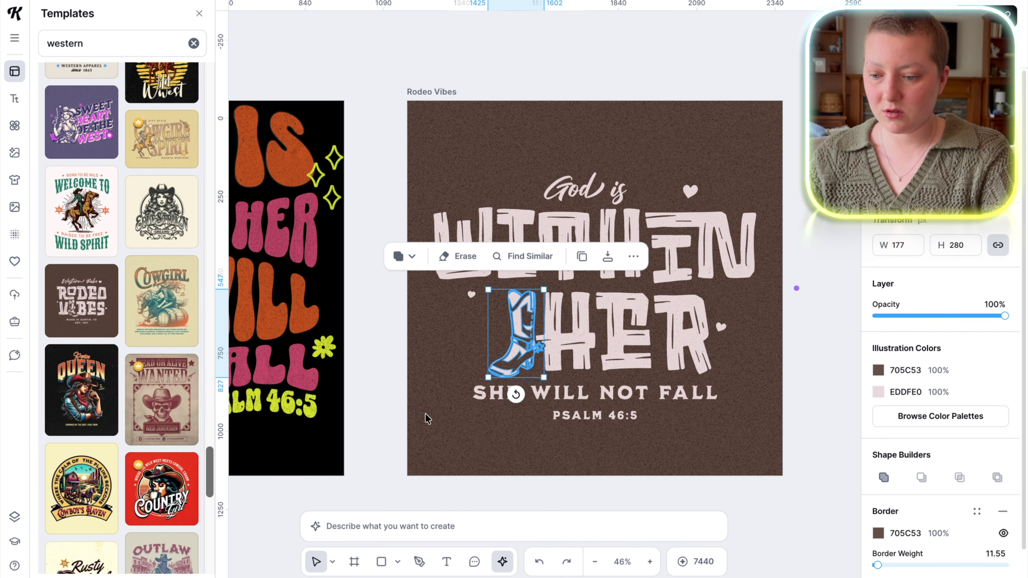
{"action": "left_click", "coordinate": [380, 383]}
Enlarge the "God is" script line above WITHIN.
{"action": "left_click", "coordinate": [672, 177]}
{"action": "left_click_drag", "start_coordinate": [680, 171], "coordinate": [770, 146]}
{"action": "left_click", "coordinate": [386, 101]}
Select all the Rodeo Vibes artwork, enlarge it to nearly the artboard's full width and move it up near the top edge.
{"action": "key", "text": "ctrl+a"}
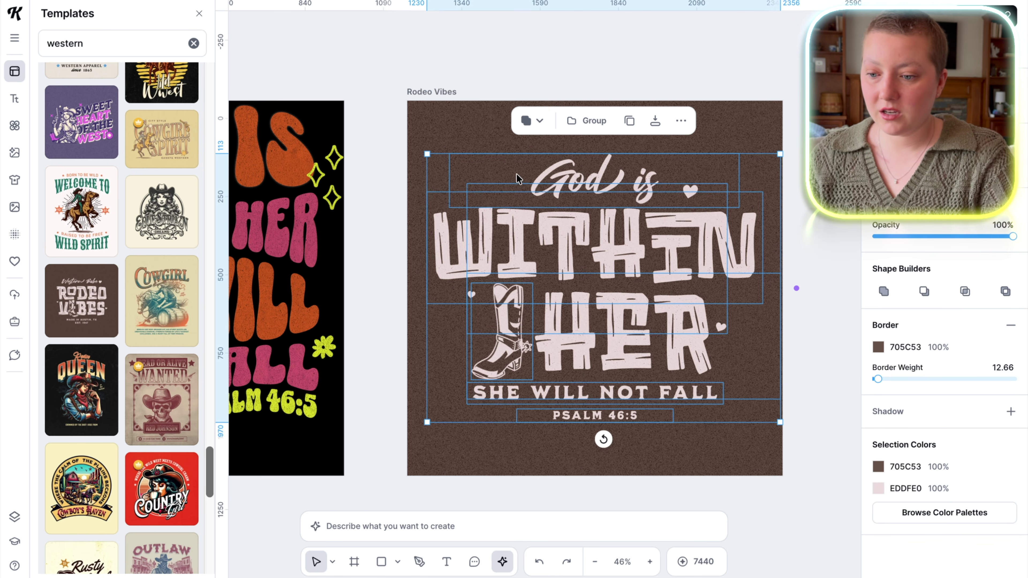
{"action": "left_click_drag", "start_coordinate": [424, 153], "coordinate": [375, 135]}
{"action": "left_click_drag", "start_coordinate": [572, 172], "coordinate": [600, 159]}
{"action": "key", "text": "Escape"}
Recolour the Rodeo Vibes artboard background to a dusty pink and remove its grainy texture.
{"action": "left_click", "coordinate": [426, 93]}
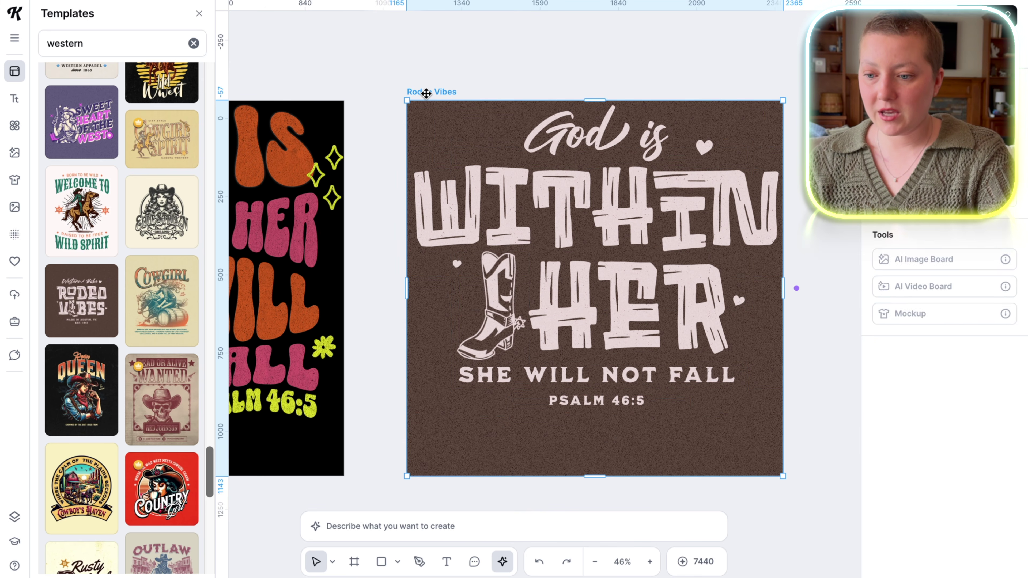
{"action": "left_click", "coordinate": [904, 284]}
{"action": "left_click_drag", "start_coordinate": [755, 415], "coordinate": [785, 346]}
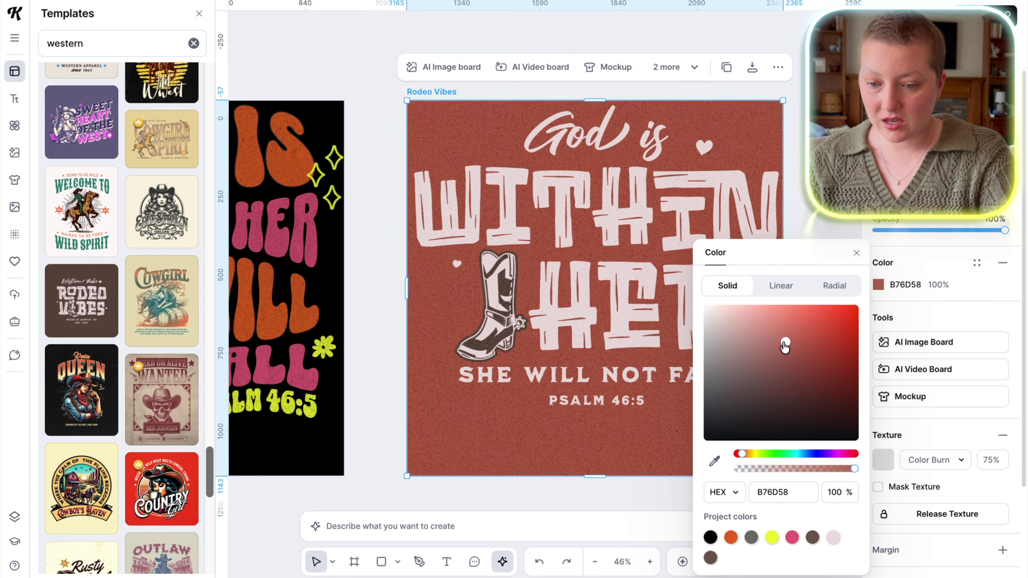
{"action": "left_click", "coordinate": [609, 273]}
{"action": "key", "text": "Delete"}
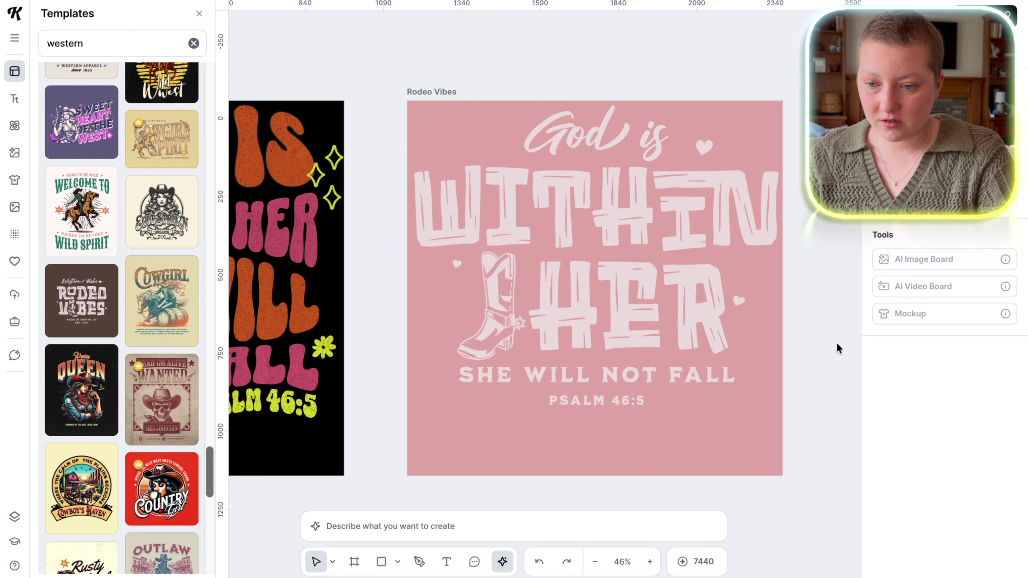
{"action": "scroll", "coordinate": [836, 342], "scroll_direction": "down", "scroll_amount": 5}
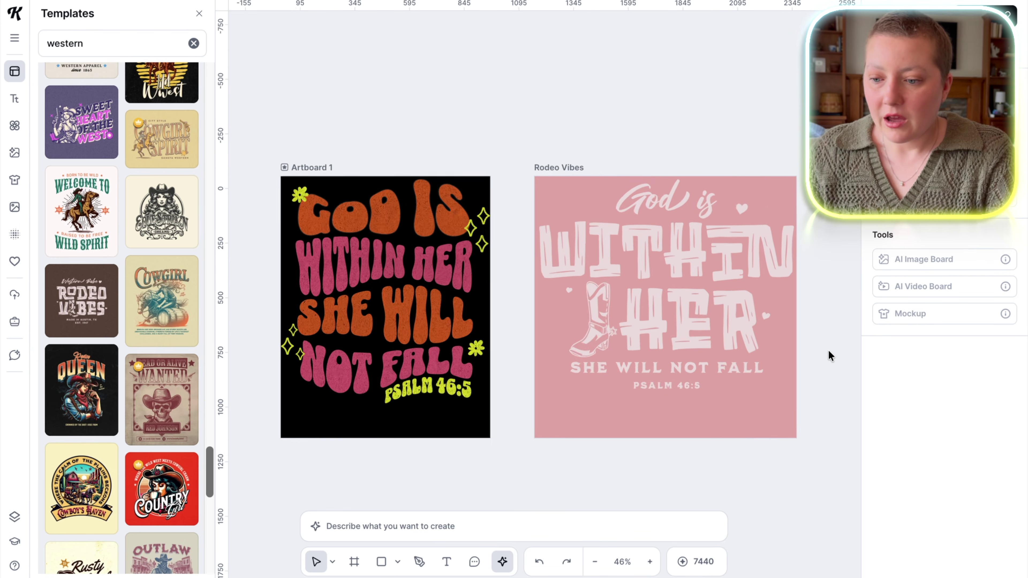
{"action": "scroll", "coordinate": [828, 350], "scroll_direction": "up", "scroll_amount": 3}
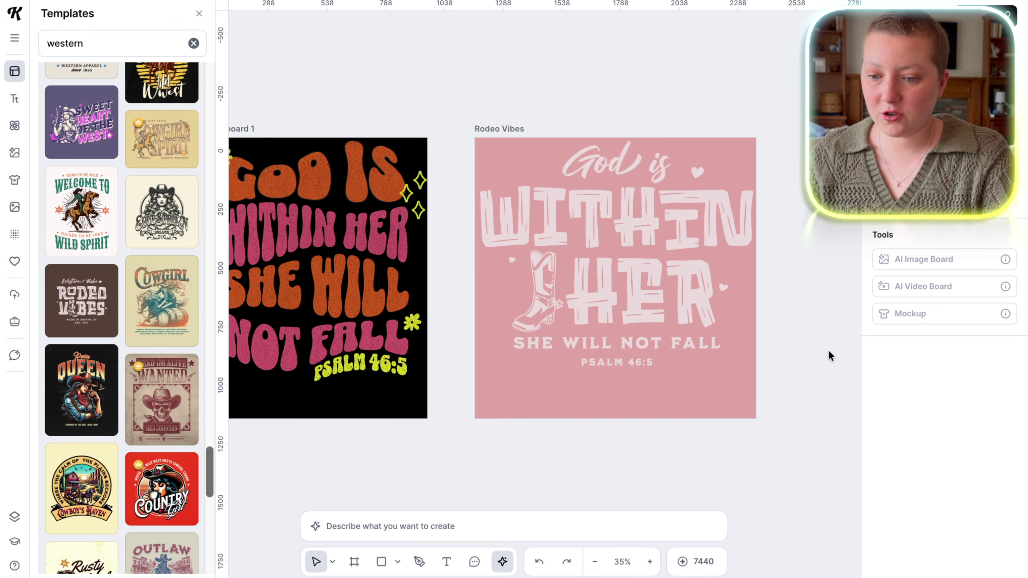
{"action": "scroll", "coordinate": [828, 350], "scroll_direction": "down", "scroll_amount": 1}
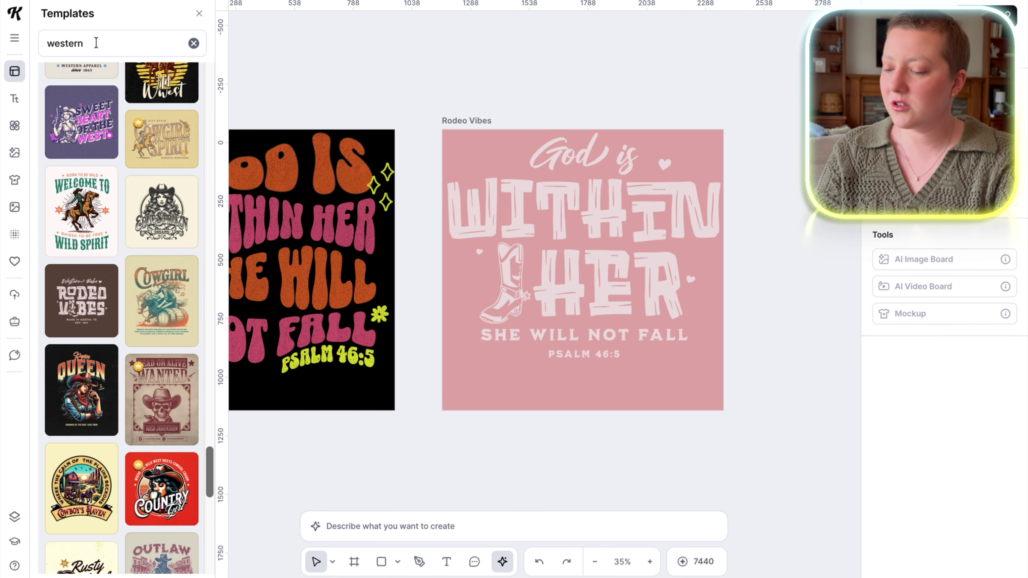
Search the templates for COLLEGE SHIRT and add the green "Graduation Florida Class Spirit" template to the canvas.
{"action": "left_click_drag", "start_coordinate": [96, 43], "coordinate": [49, 43]}
{"action": "type", "text": "COLLEGE SHIRT"}
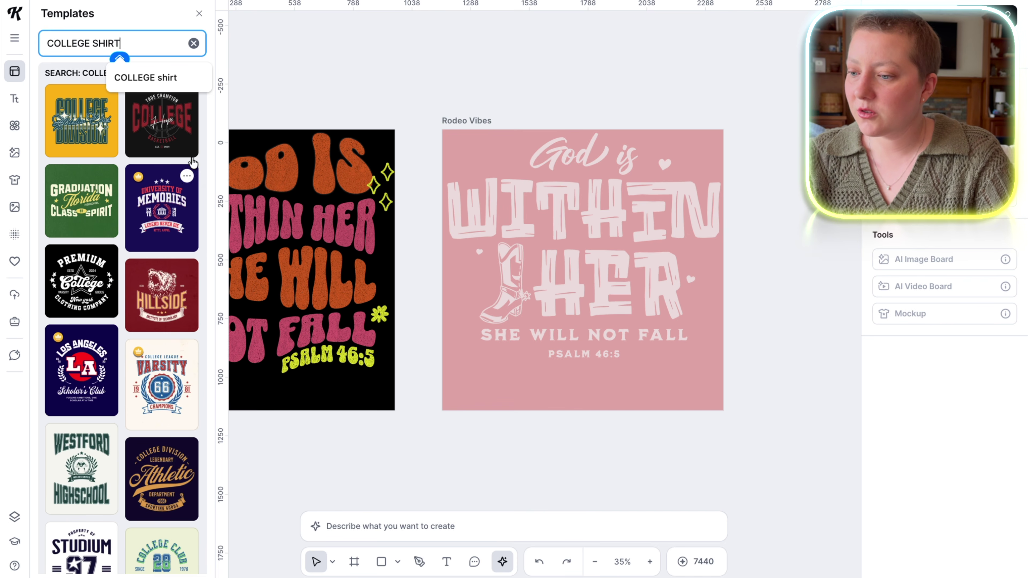
{"action": "left_click", "coordinate": [160, 21]}
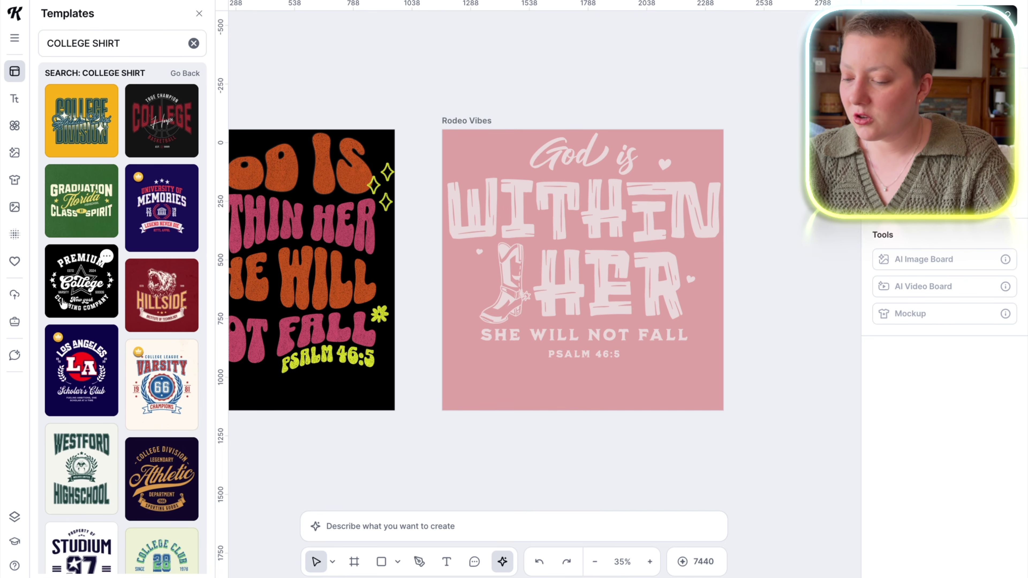
{"action": "scroll", "coordinate": [128, 391], "scroll_direction": "down", "scroll_amount": 3}
{"action": "scroll", "coordinate": [81, 243], "scroll_direction": "up", "scroll_amount": 2}
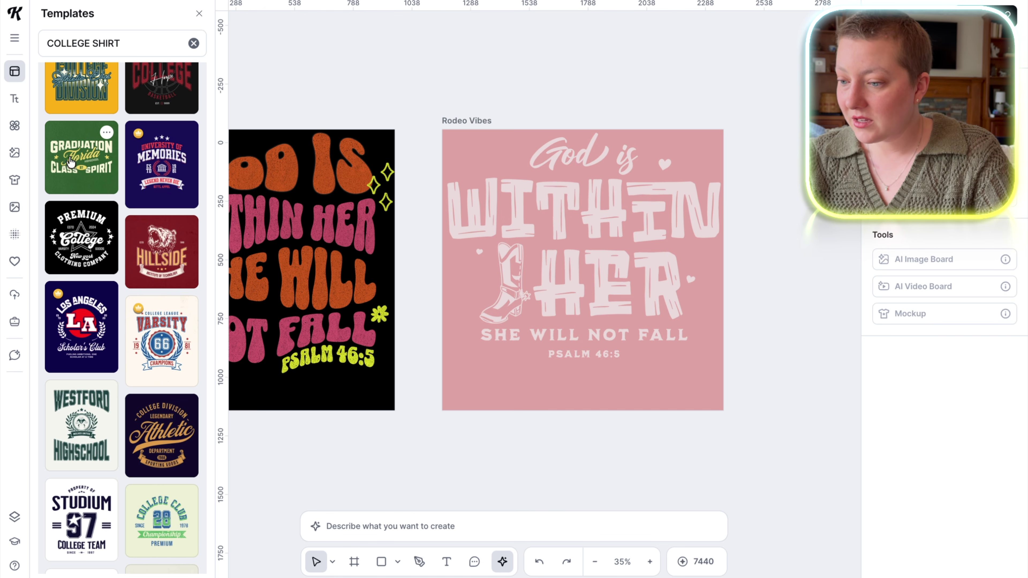
{"action": "left_click", "coordinate": [80, 170]}
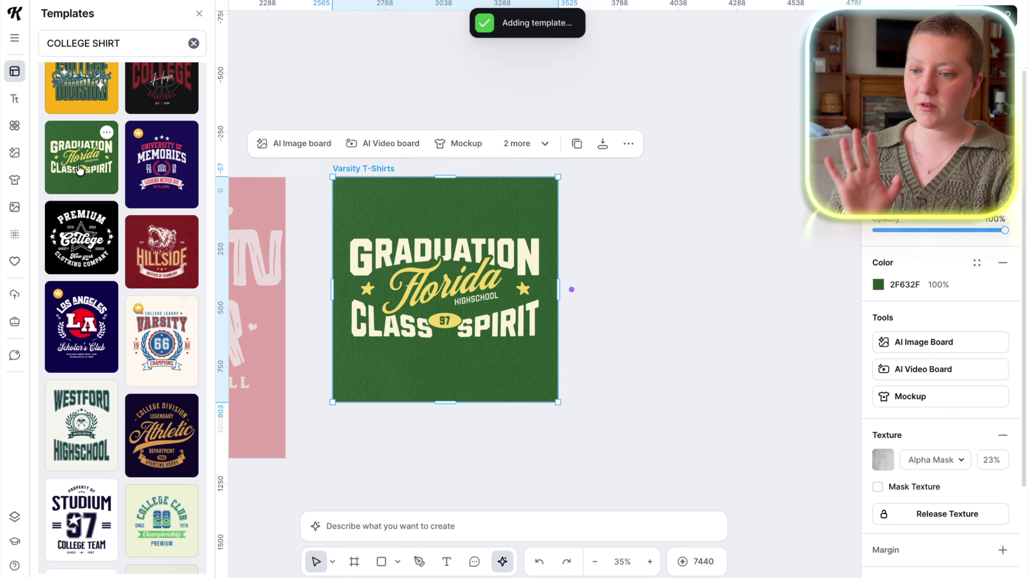
Reword the varsity template as GOD IS WIHIN, Her, SHE WILL NOT FALL, PSALM and 46:5, with PSALM and the oval badge centred below.
{"action": "left_click", "coordinate": [556, 176]}
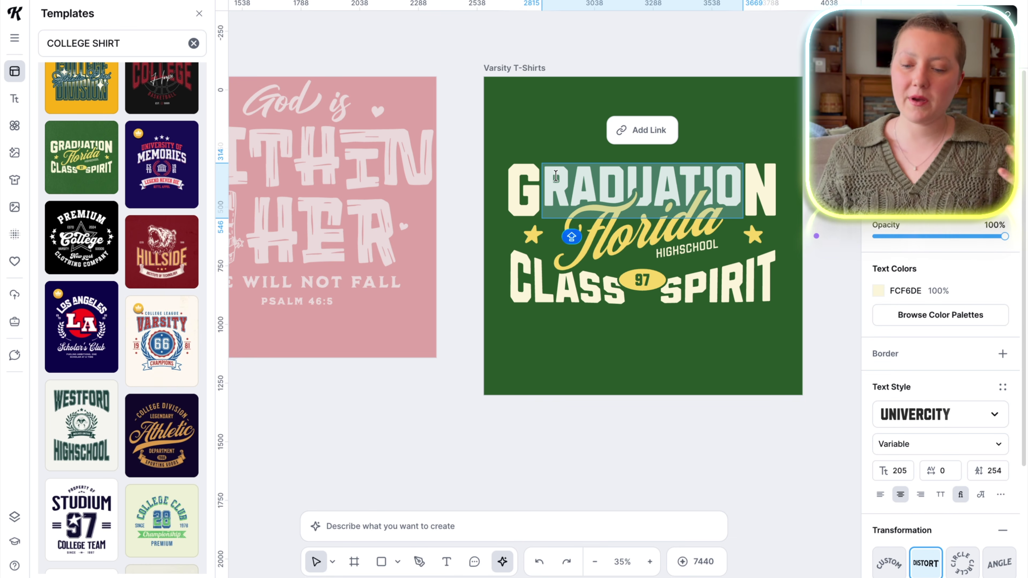
{"action": "left_click_drag", "start_coordinate": [645, 396], "coordinate": [636, 397]}
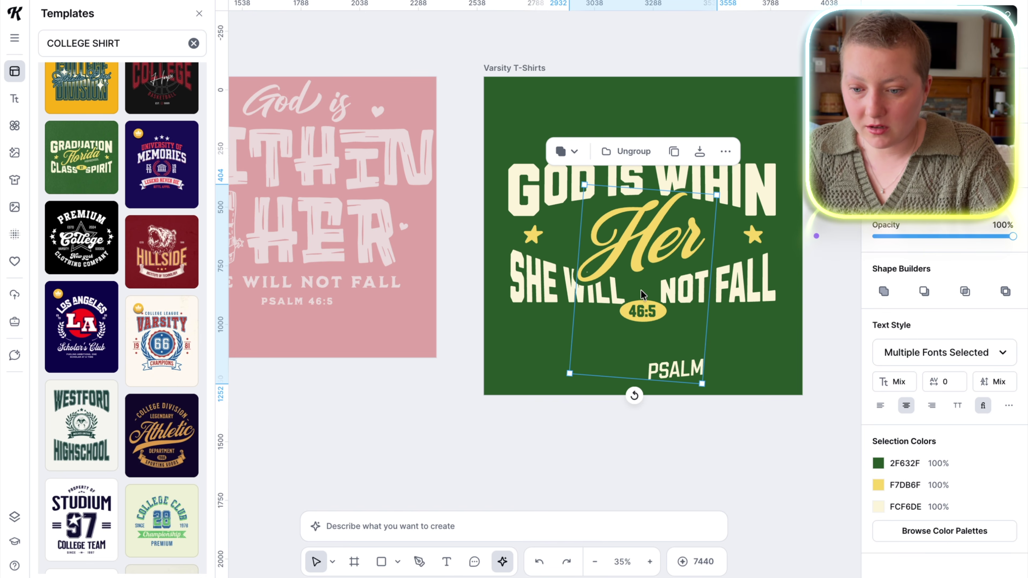
{"action": "left_click_drag", "start_coordinate": [661, 243], "coordinate": [661, 245]}
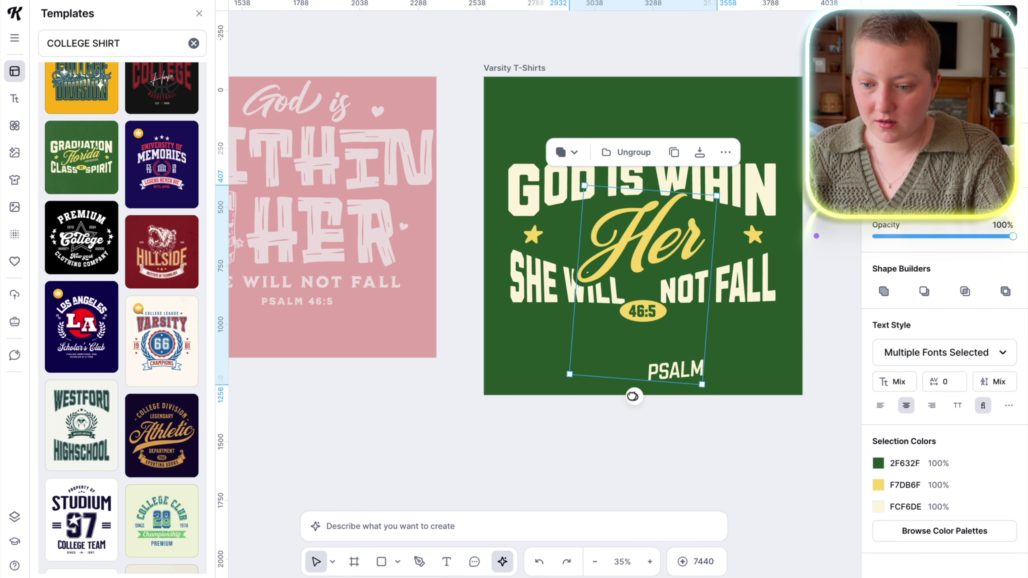
{"action": "key", "text": "ctrl+z"}
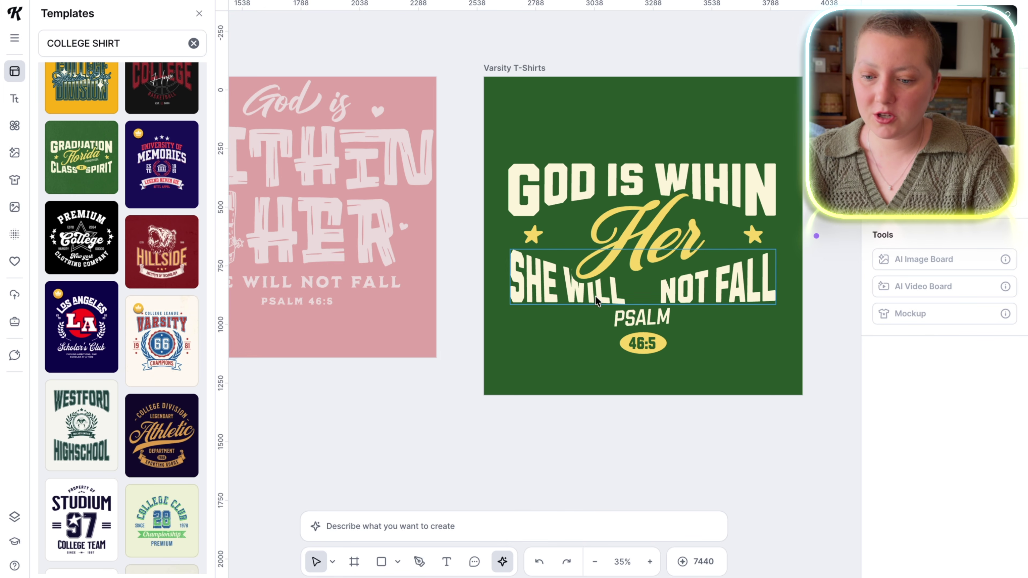
Select all the varsity artwork, enlarge it to nearly the artboard's full width and move it up near the top edge.
{"action": "left_click_drag", "start_coordinate": [820, 374], "coordinate": [436, 141]}
{"action": "left_click_drag", "start_coordinate": [636, 193], "coordinate": [636, 137]}
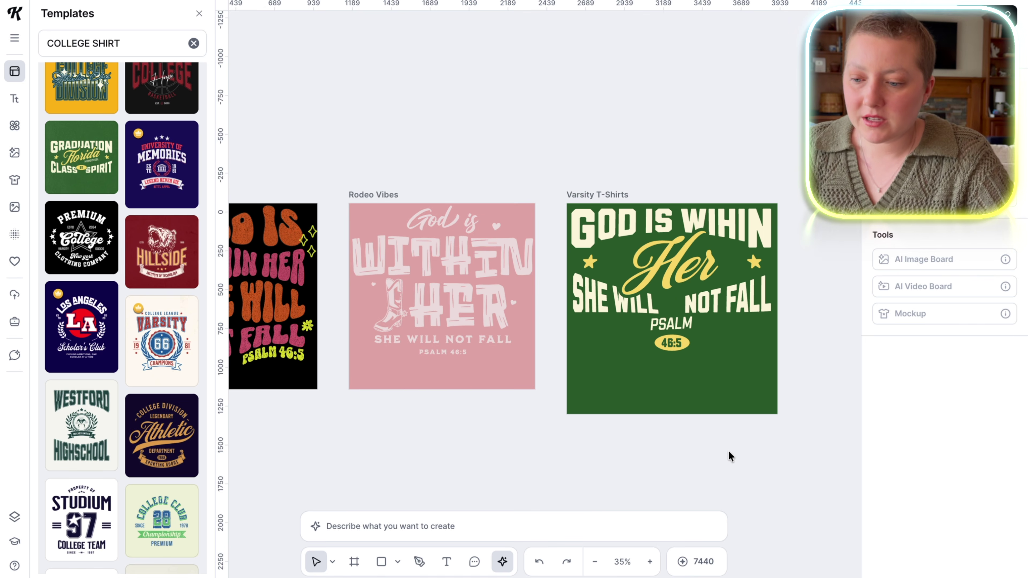
{"action": "key", "text": "shift+1"}
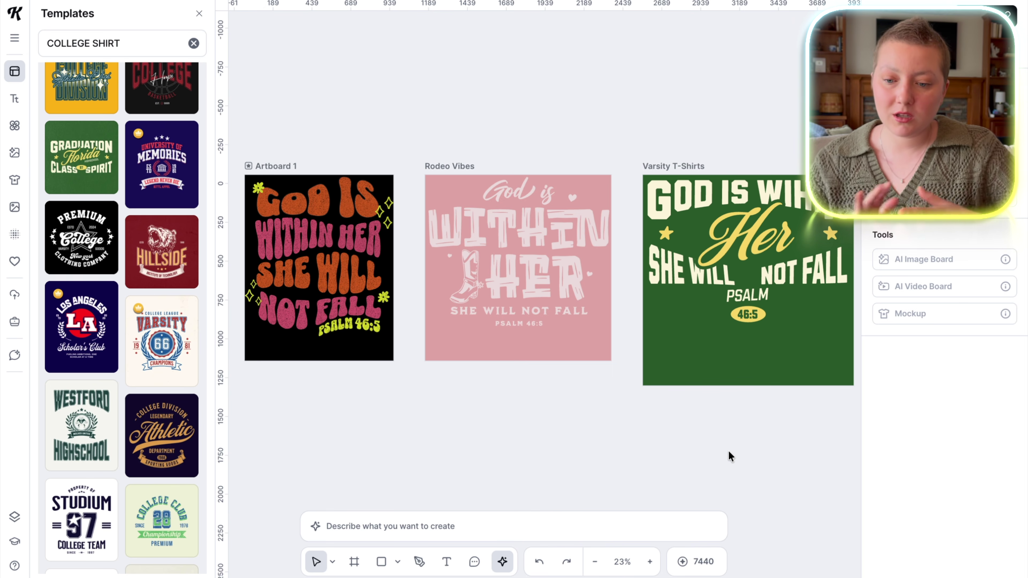
{"action": "scroll", "coordinate": [728, 451], "scroll_direction": "down", "scroll_amount": 2}
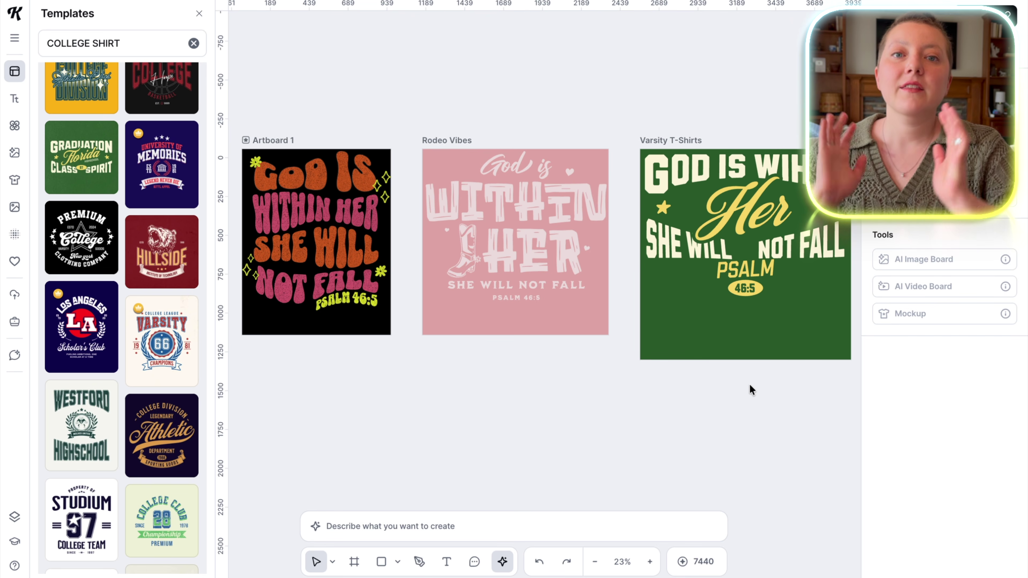